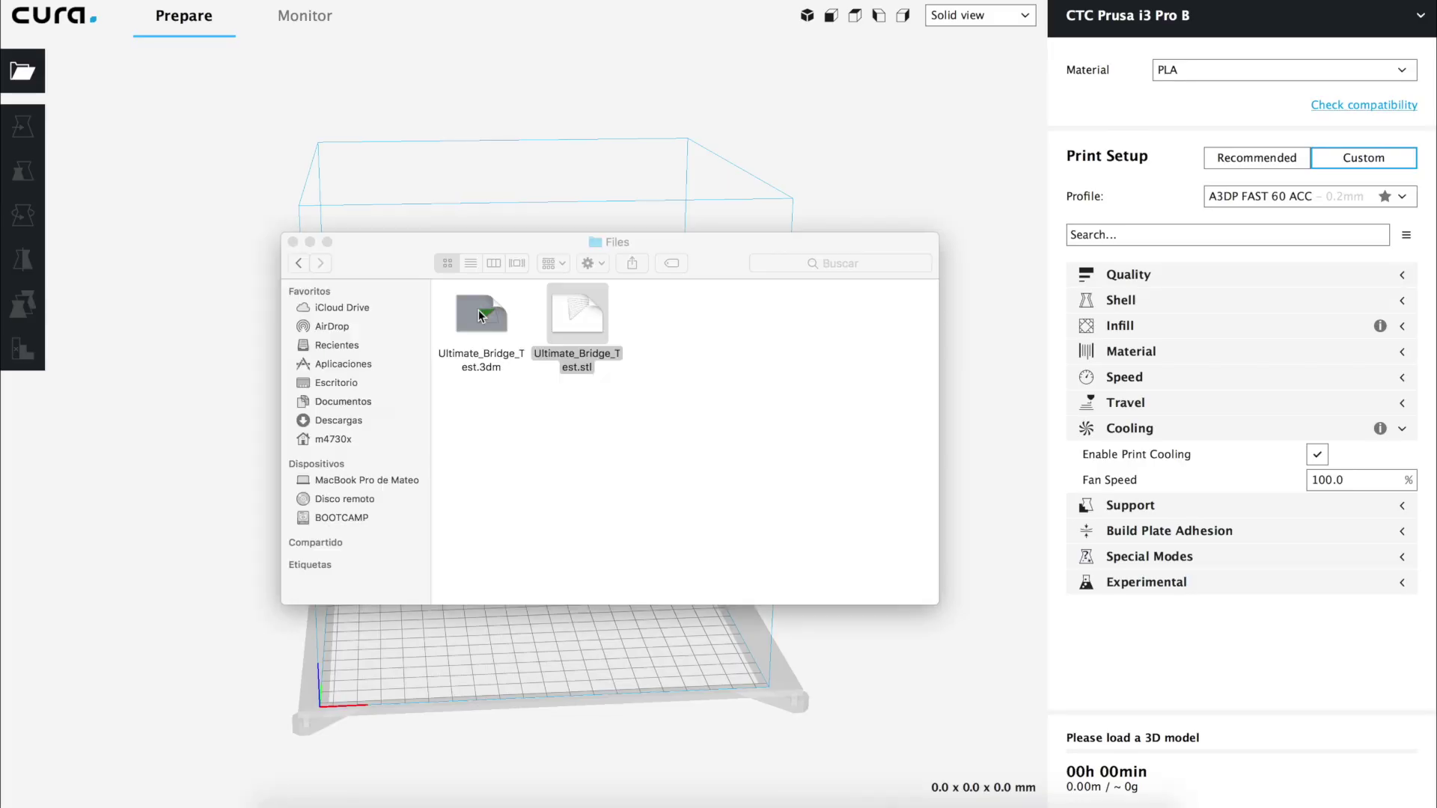
Select Ultimate_Bridge_Test.3dm, orbit and zoom the bridge model, and browse to the Files page.
click(480, 314)
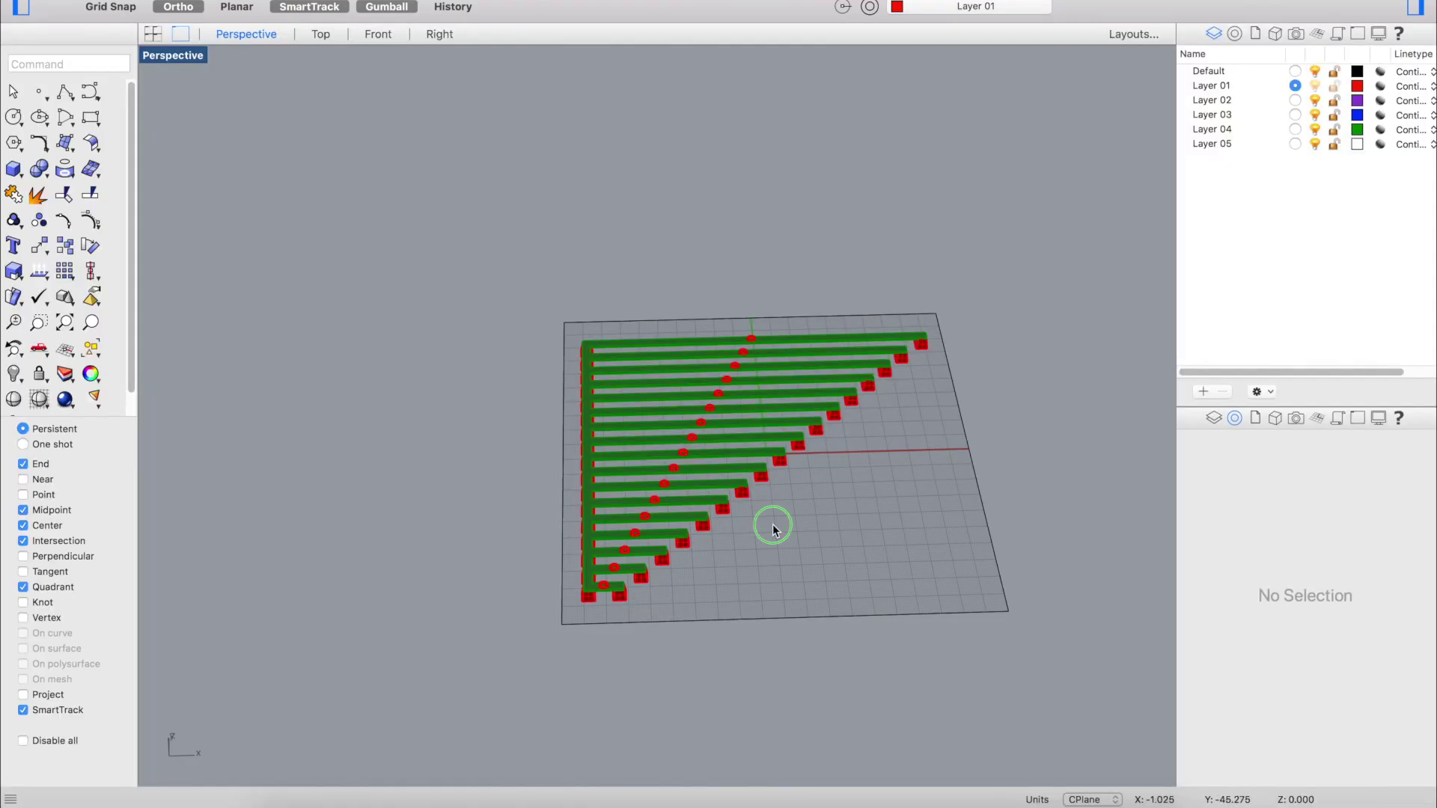
right_drag(770, 520, 721, 504)
scroll(545, 424, up, 5)
scroll(545, 424, down, 5)
scroll(545, 424, up, 5)
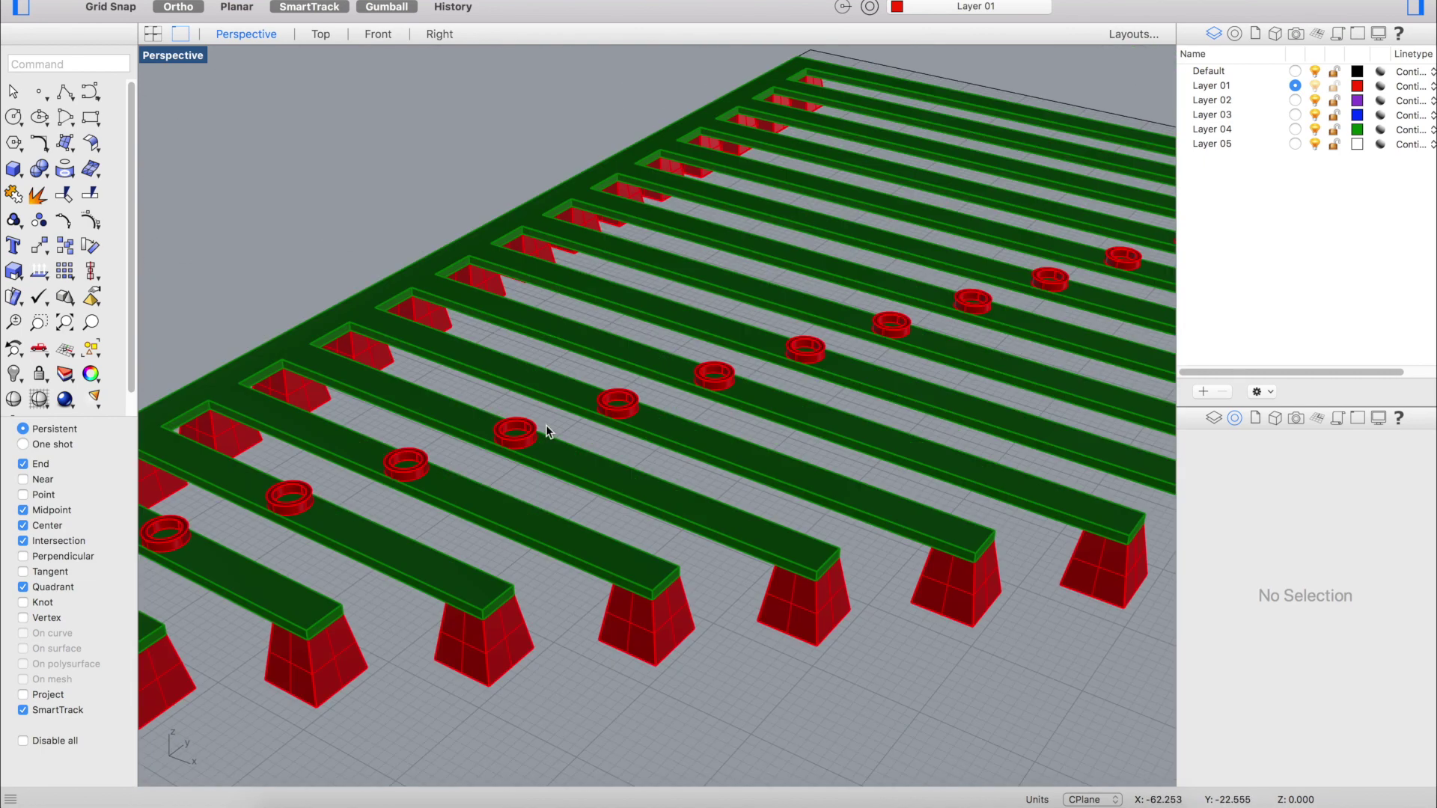
scroll(539, 514, down, 8)
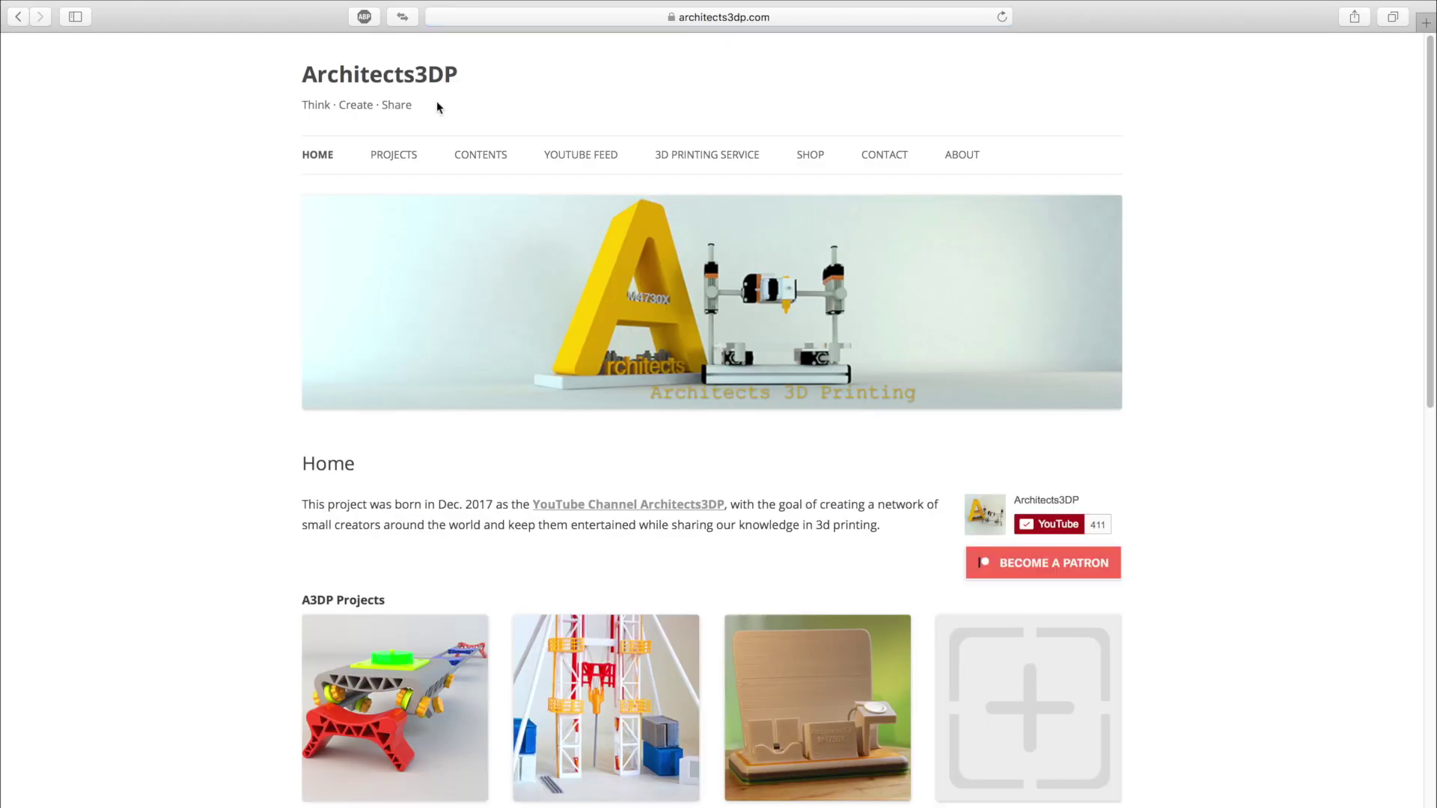
mouse_move(474, 154)
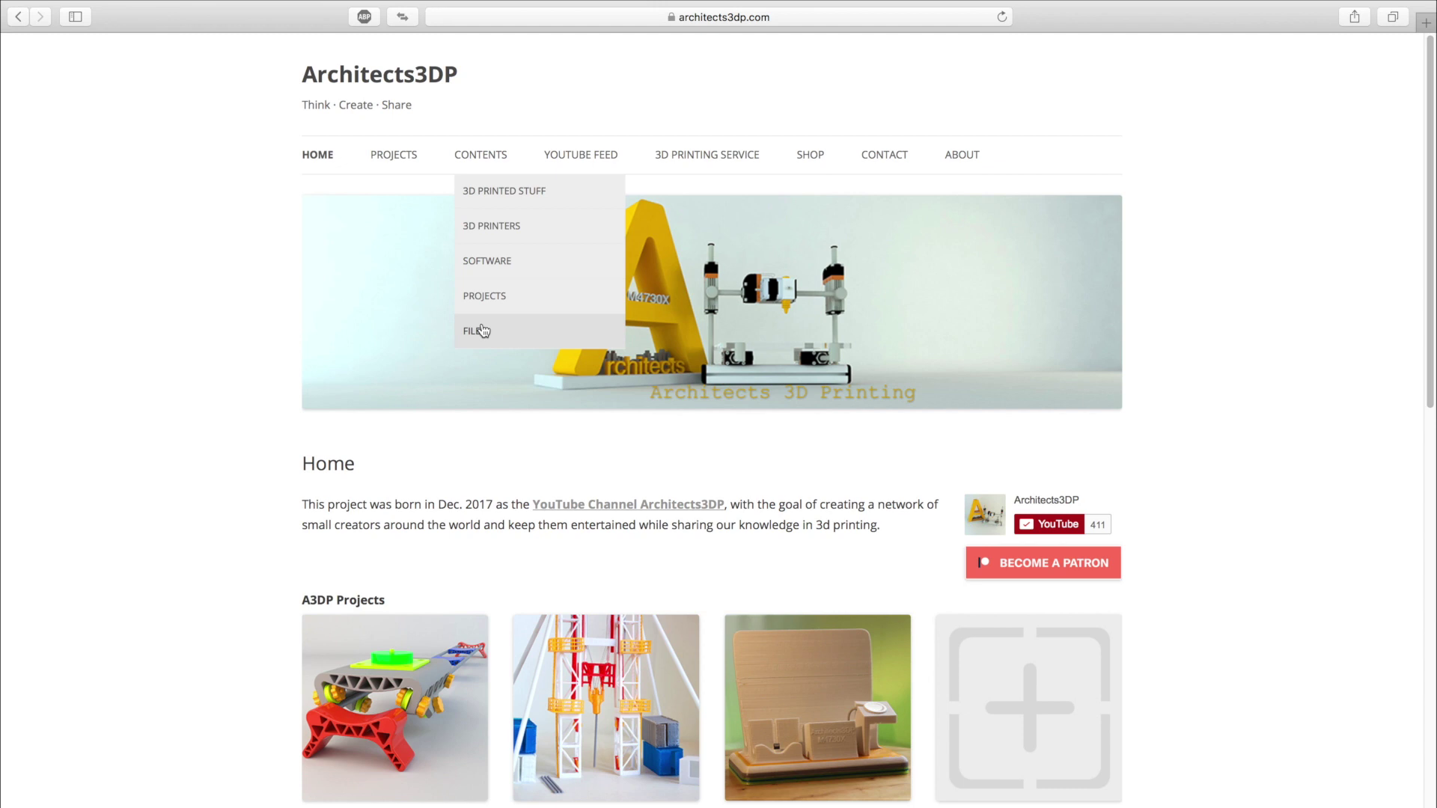
scroll(739, 587, down, 5)
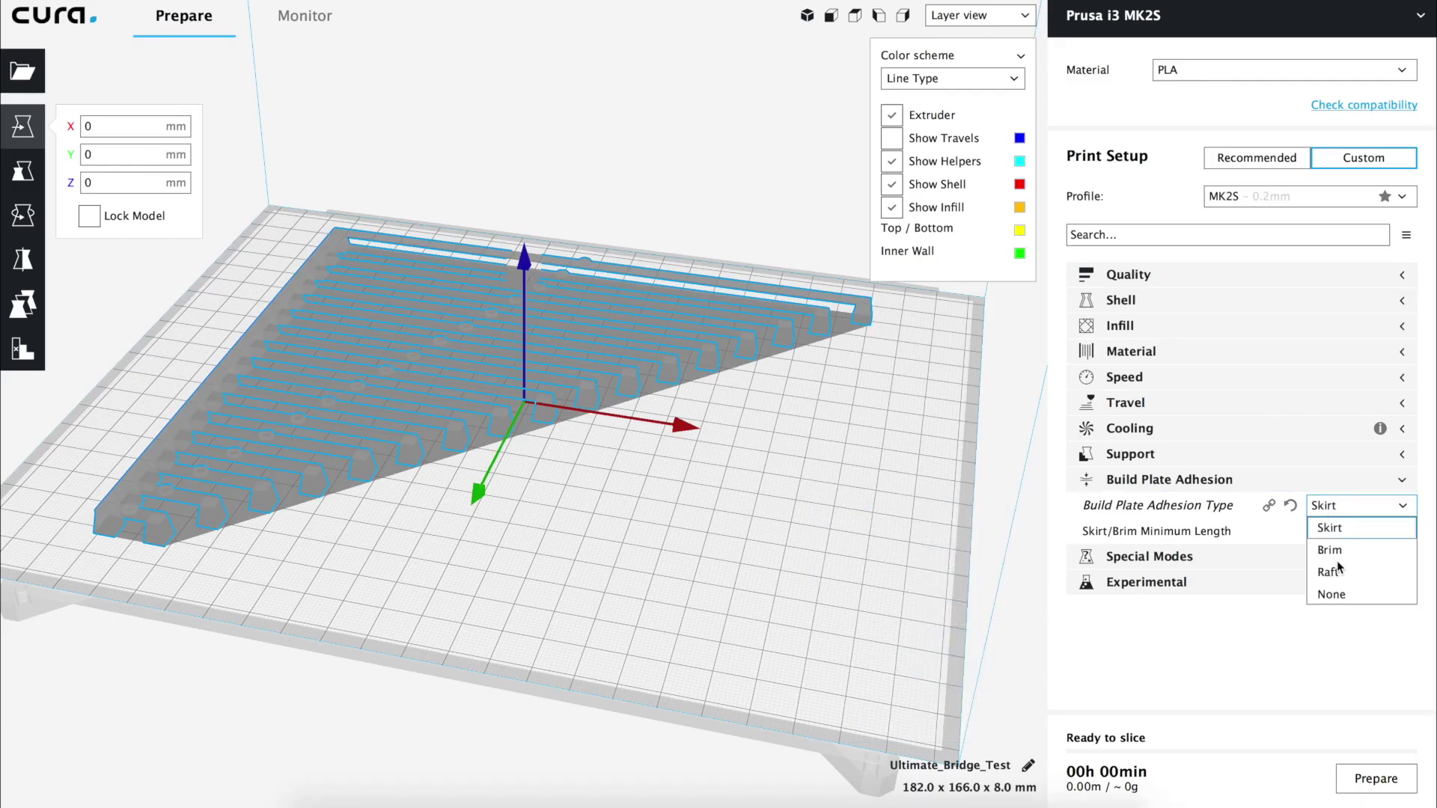
Choose Brim as the build plate adhesion type.
click(1330, 551)
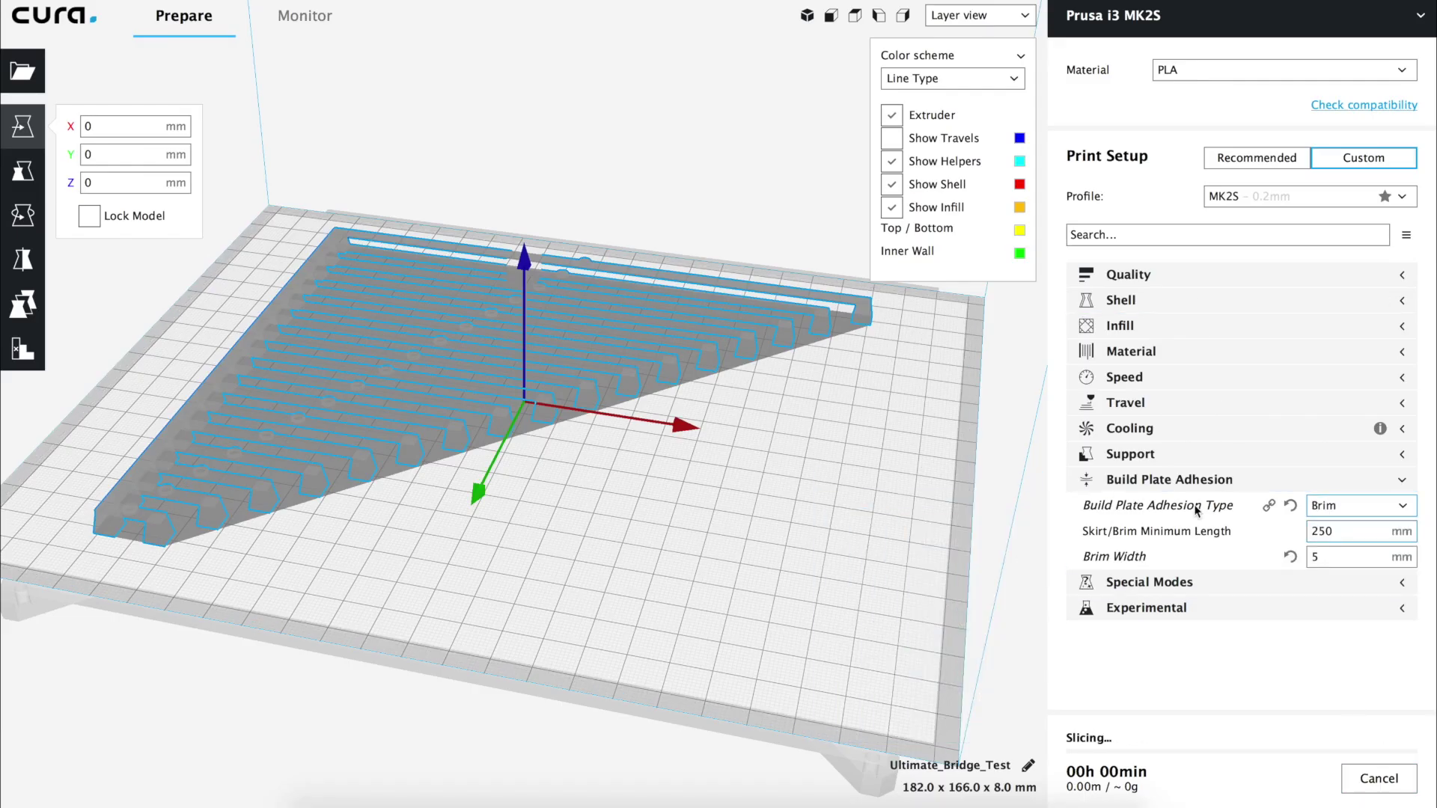
click(1193, 479)
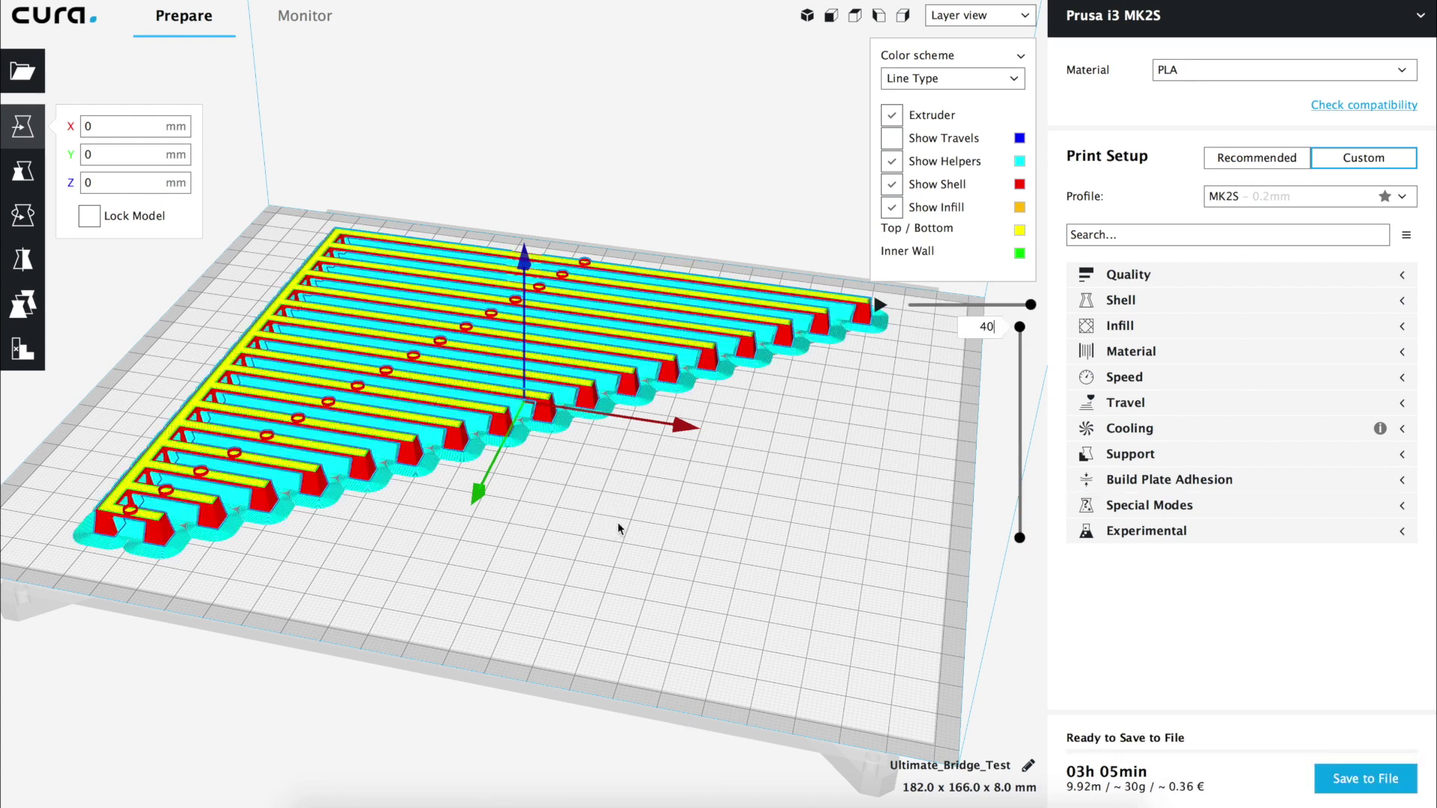
right_drag(674, 544, 738, 538)
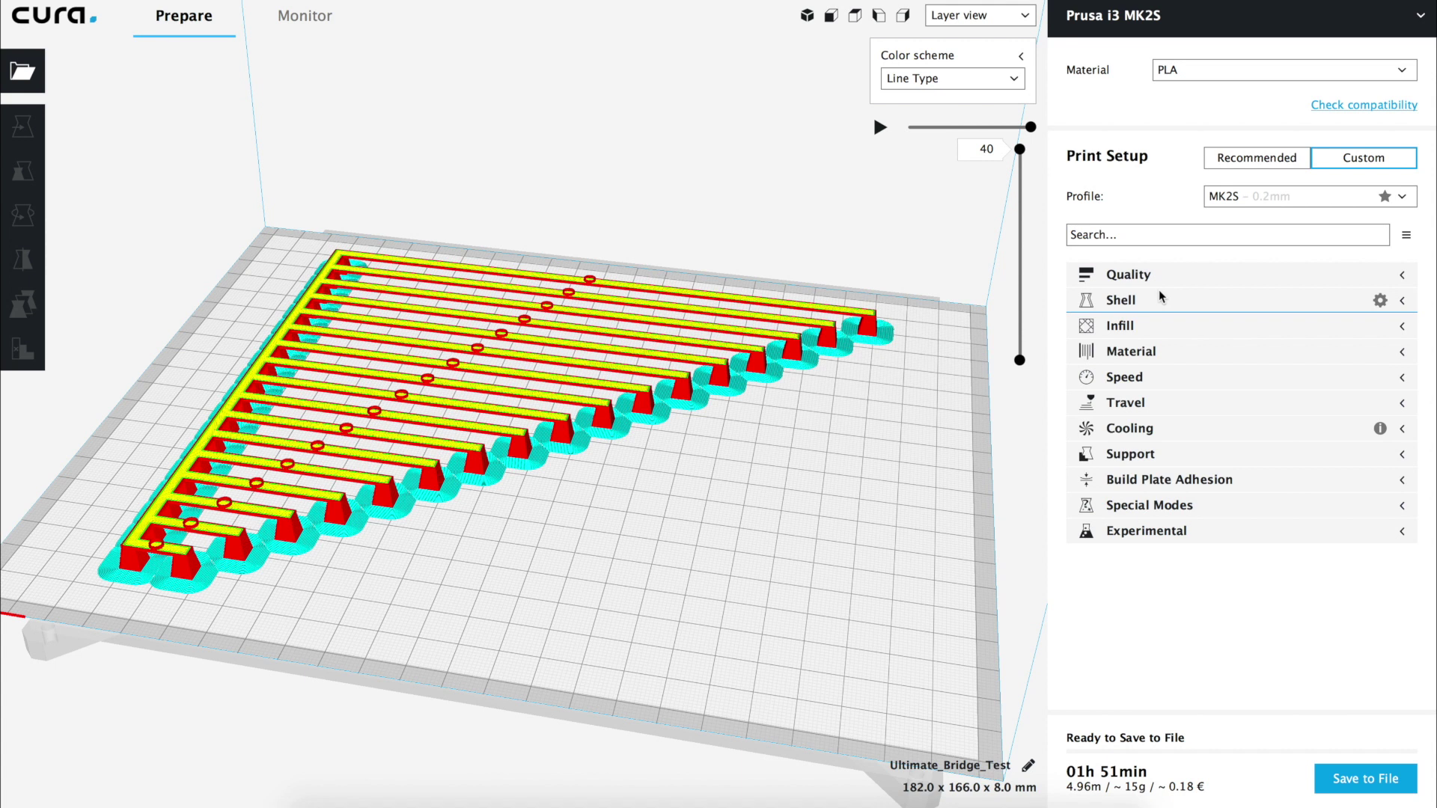
Browse the quality, infill and speed settings, then turn off Enable Print Cooling.
click(1165, 278)
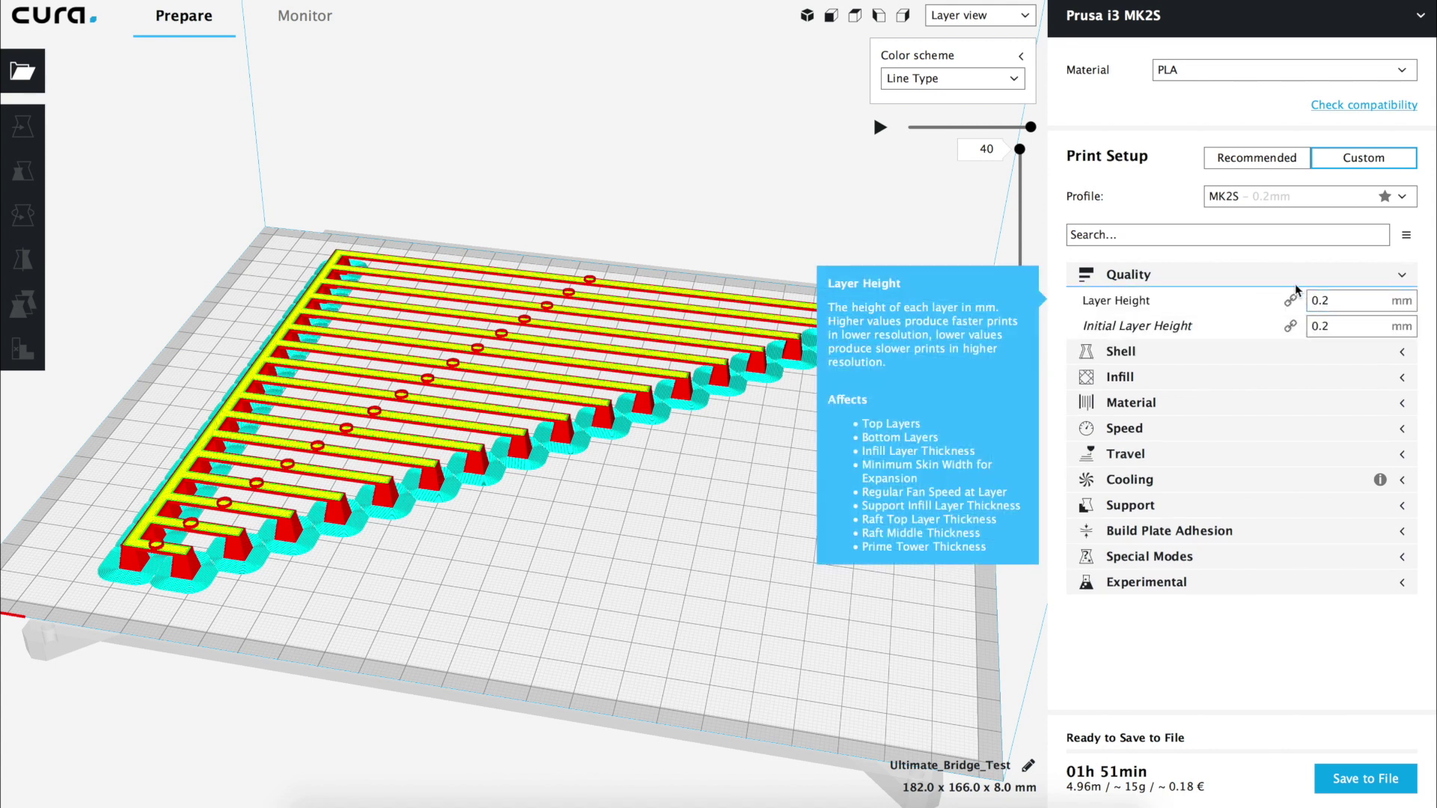
click(1180, 305)
click(1184, 323)
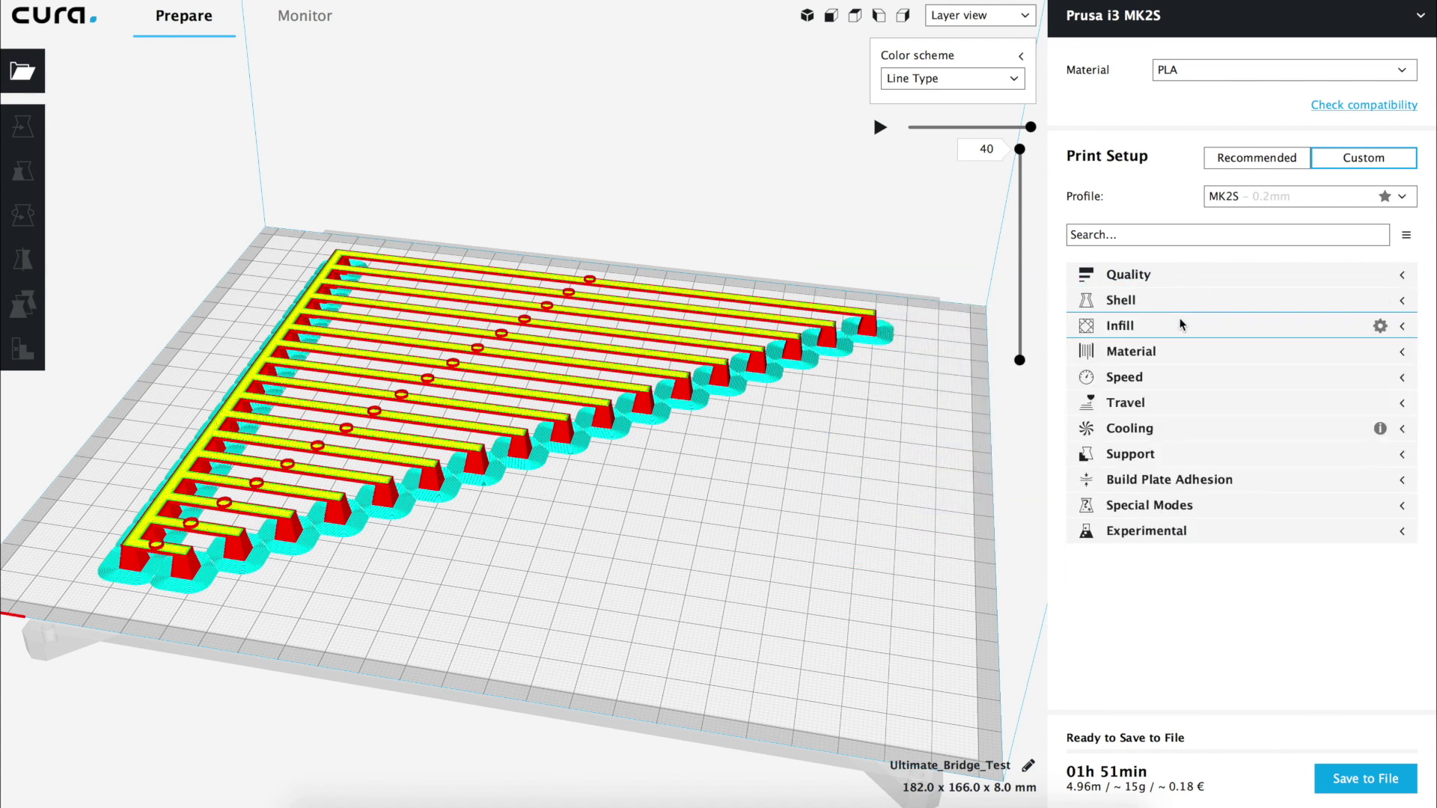
click(1191, 327)
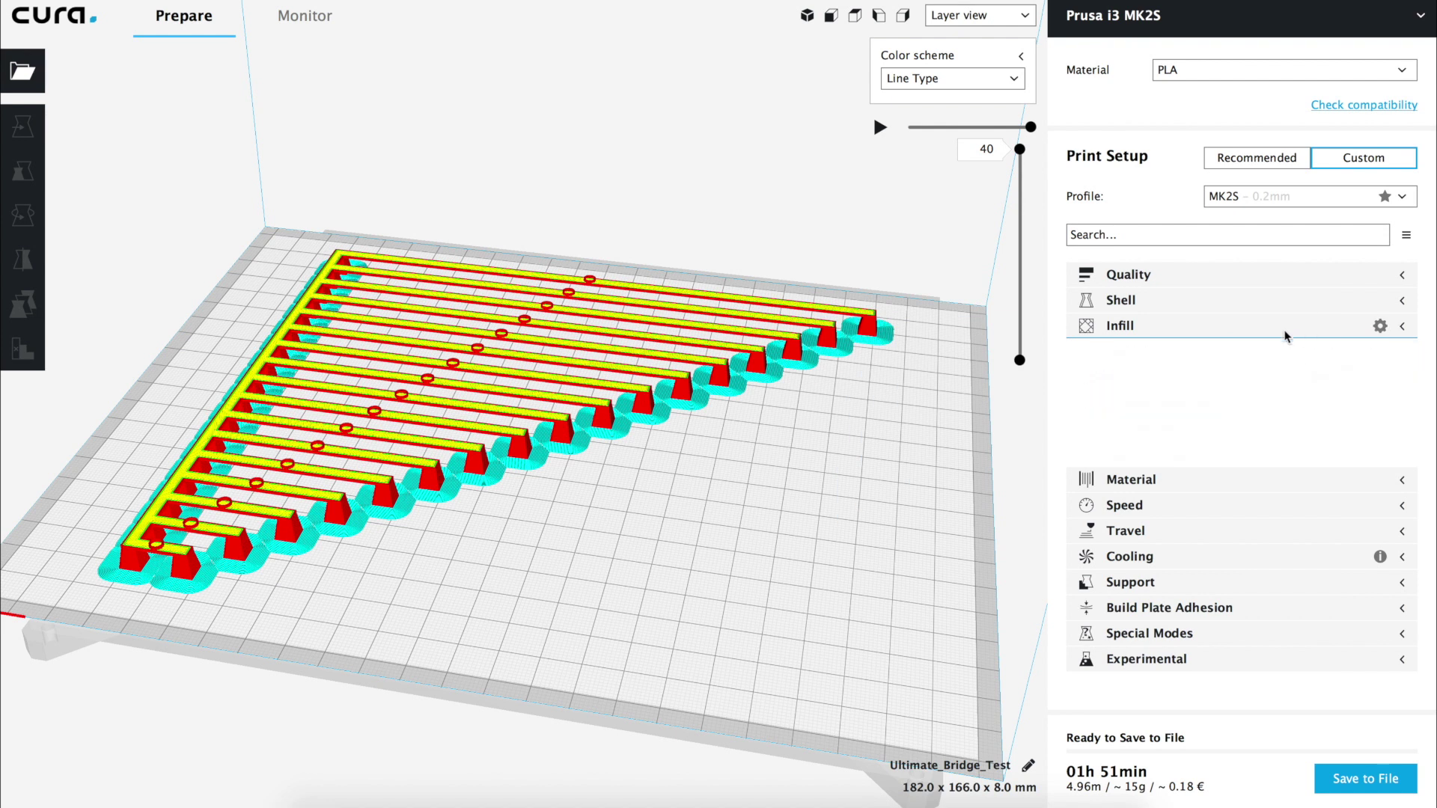
click(1182, 377)
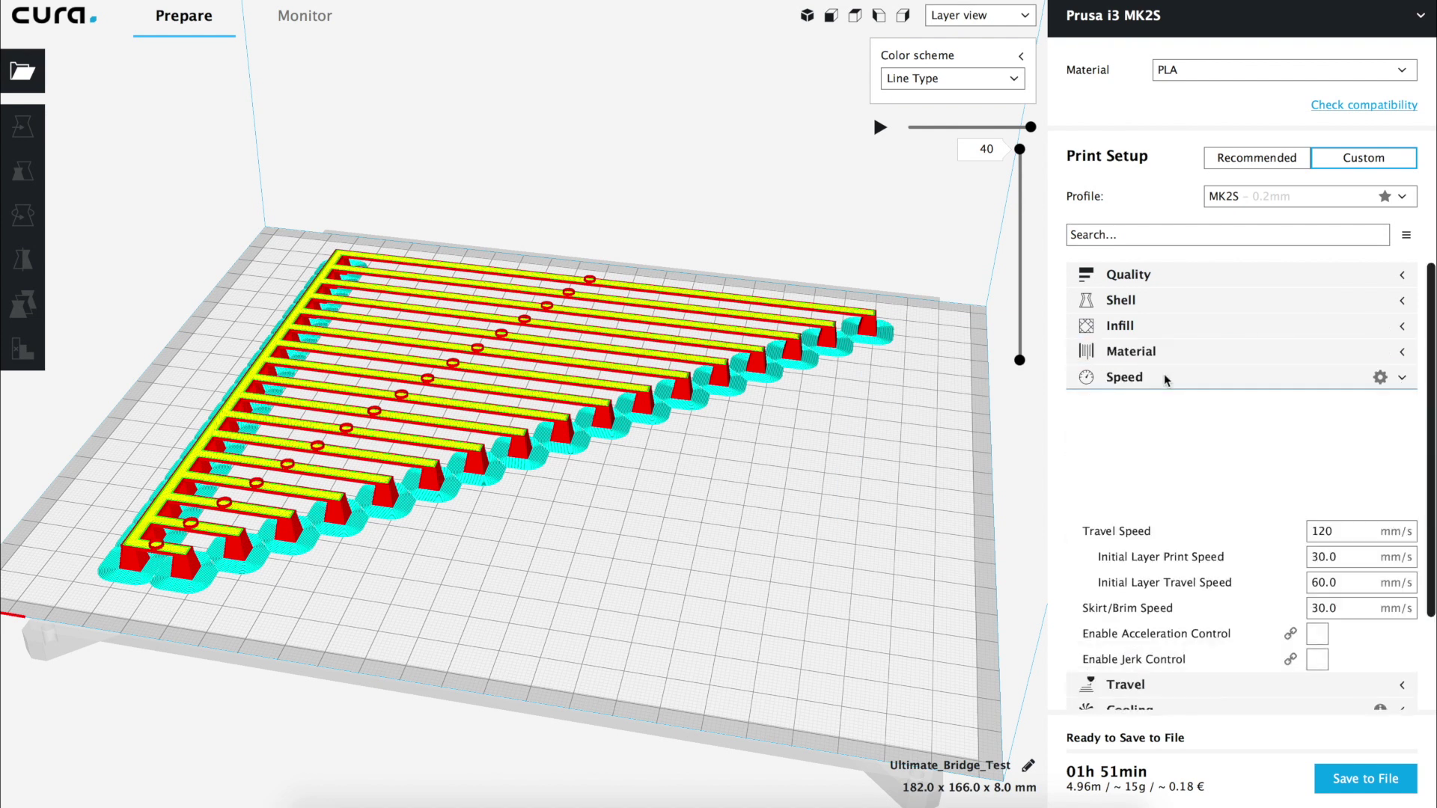
click(1282, 377)
click(1201, 432)
click(1313, 452)
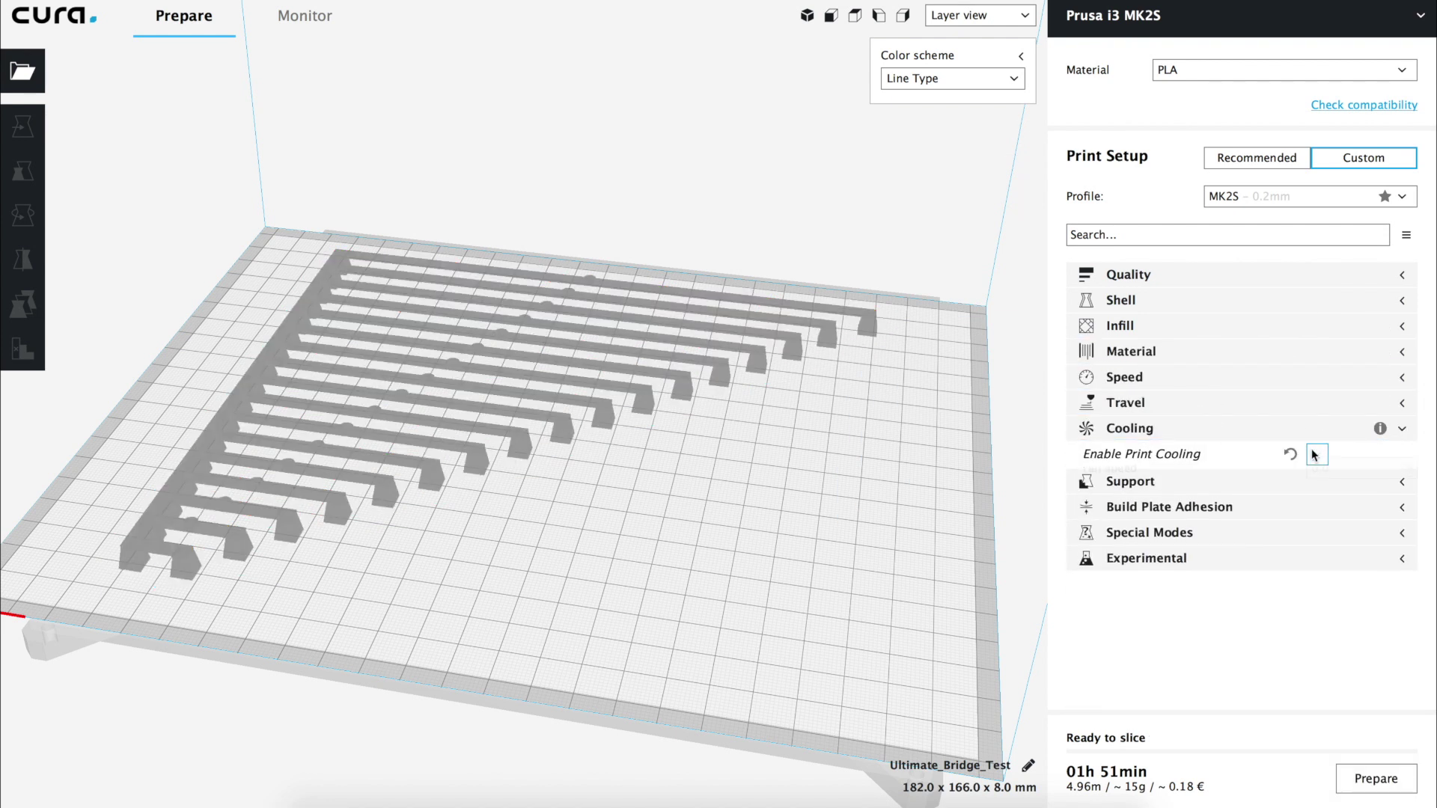
click(1287, 429)
Set Brim Width to 3 mm.
click(1240, 453)
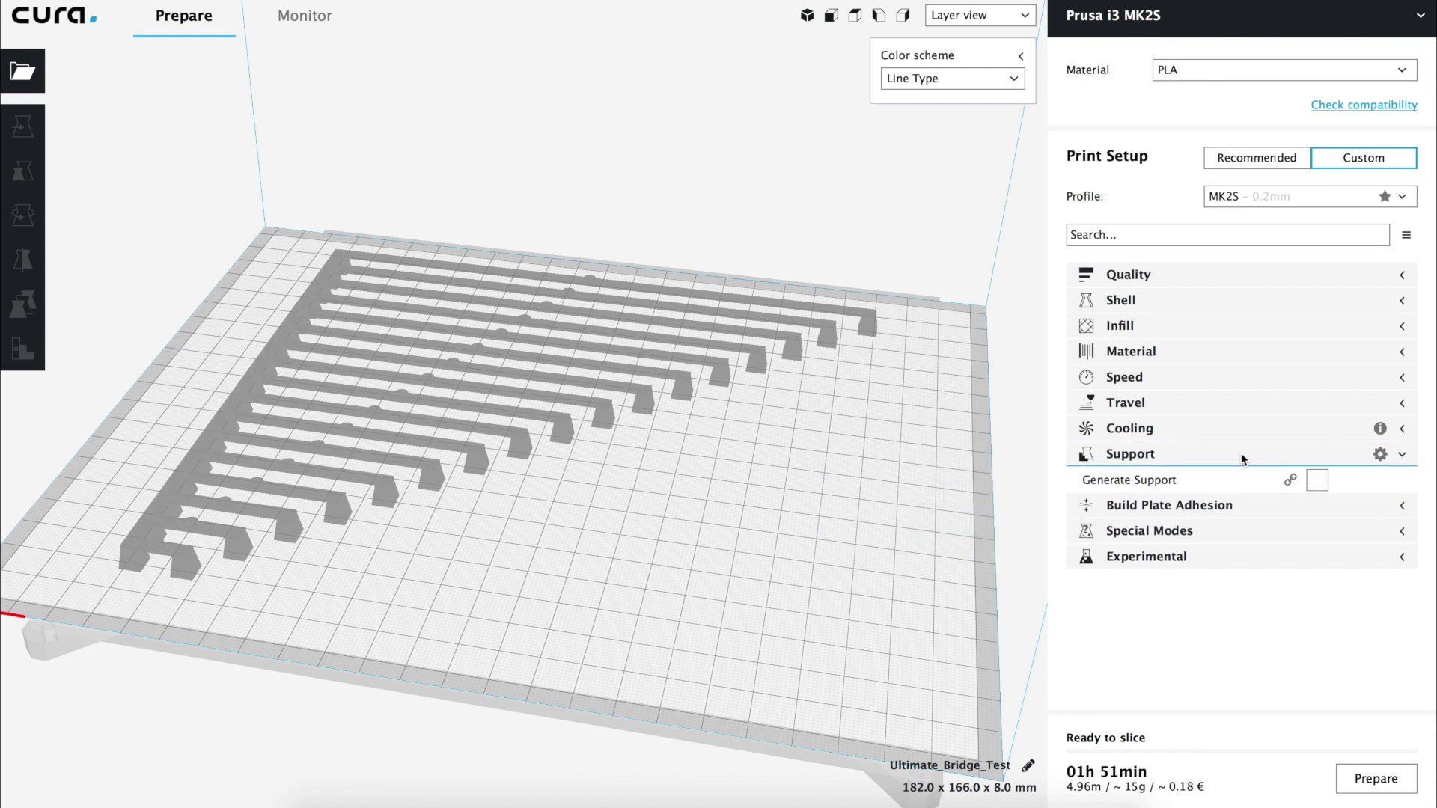
click(1257, 454)
click(1197, 478)
click(1308, 557)
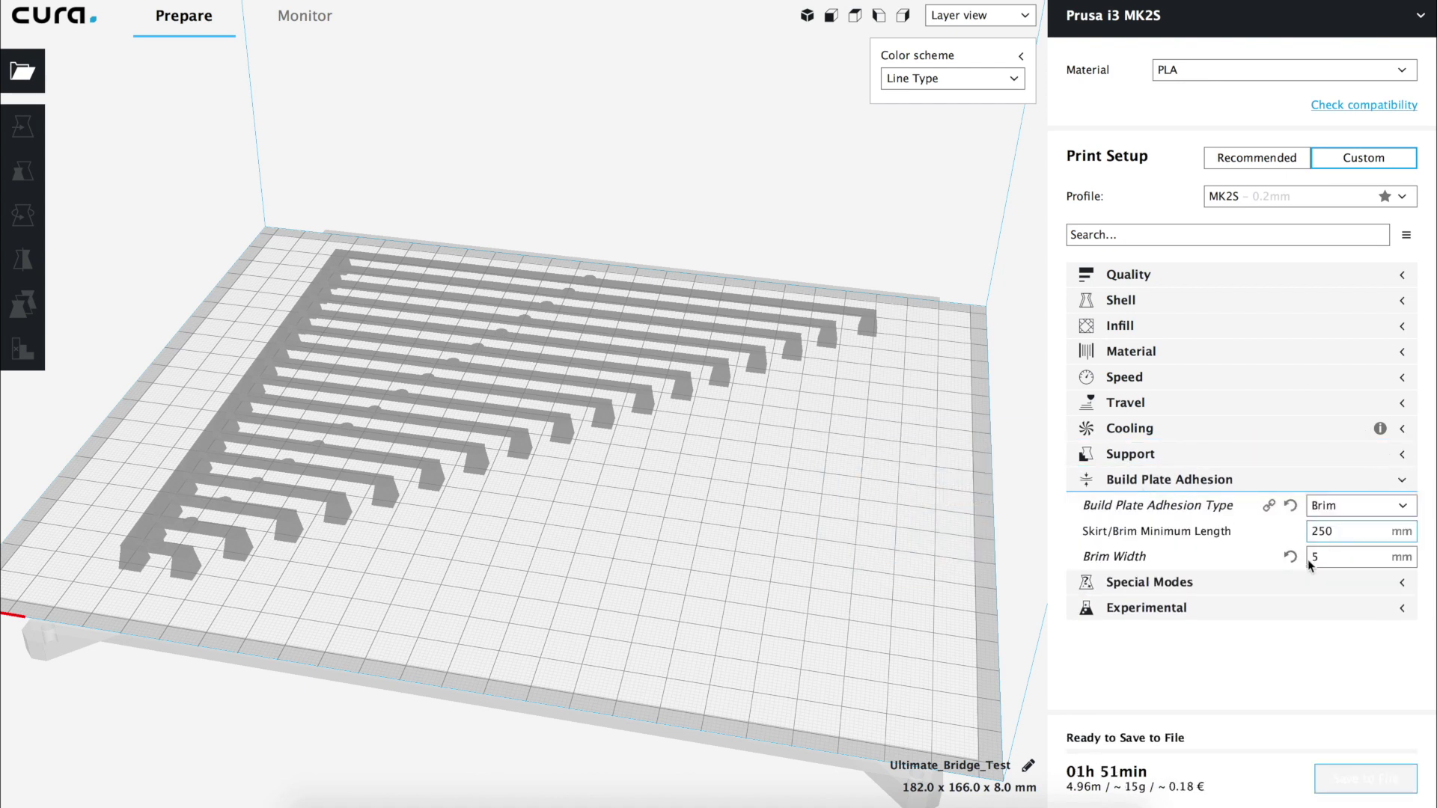
text(5)
key(BackSpace)
text(3)
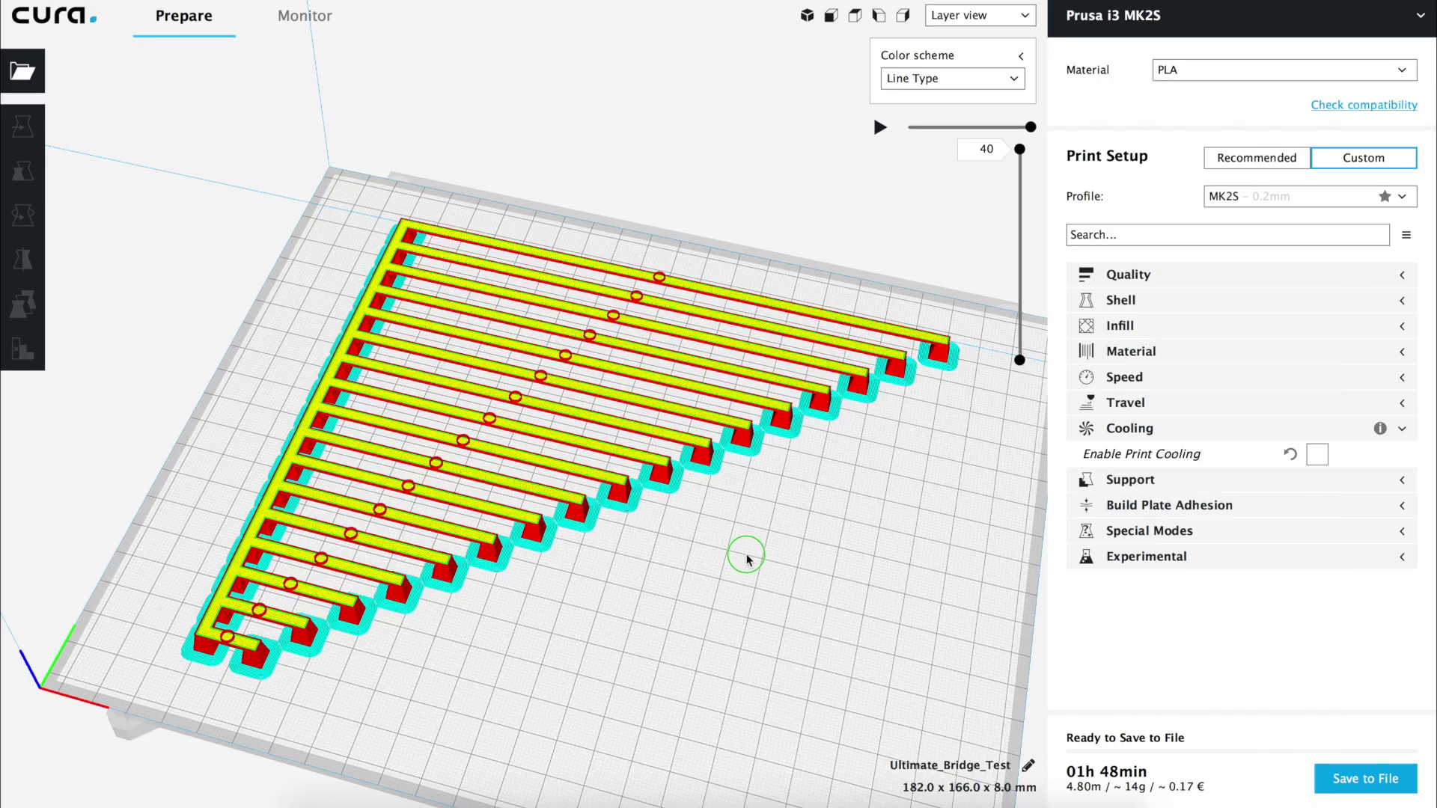
Turn Enable Print Cooling back on, keeping Fan Speed at 100%.
right_drag(746, 557, 793, 613)
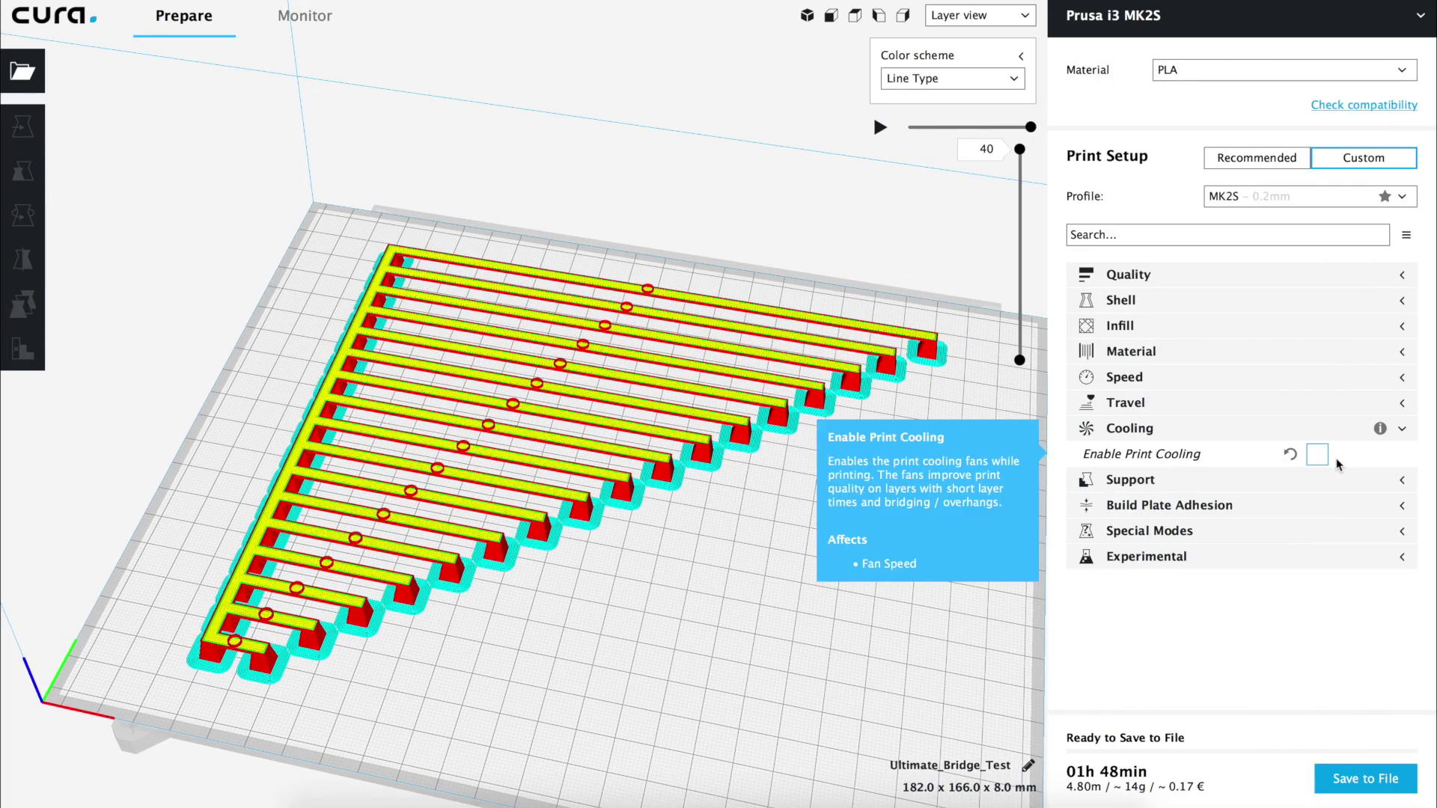
click(1317, 454)
mouse_move(1092, 486)
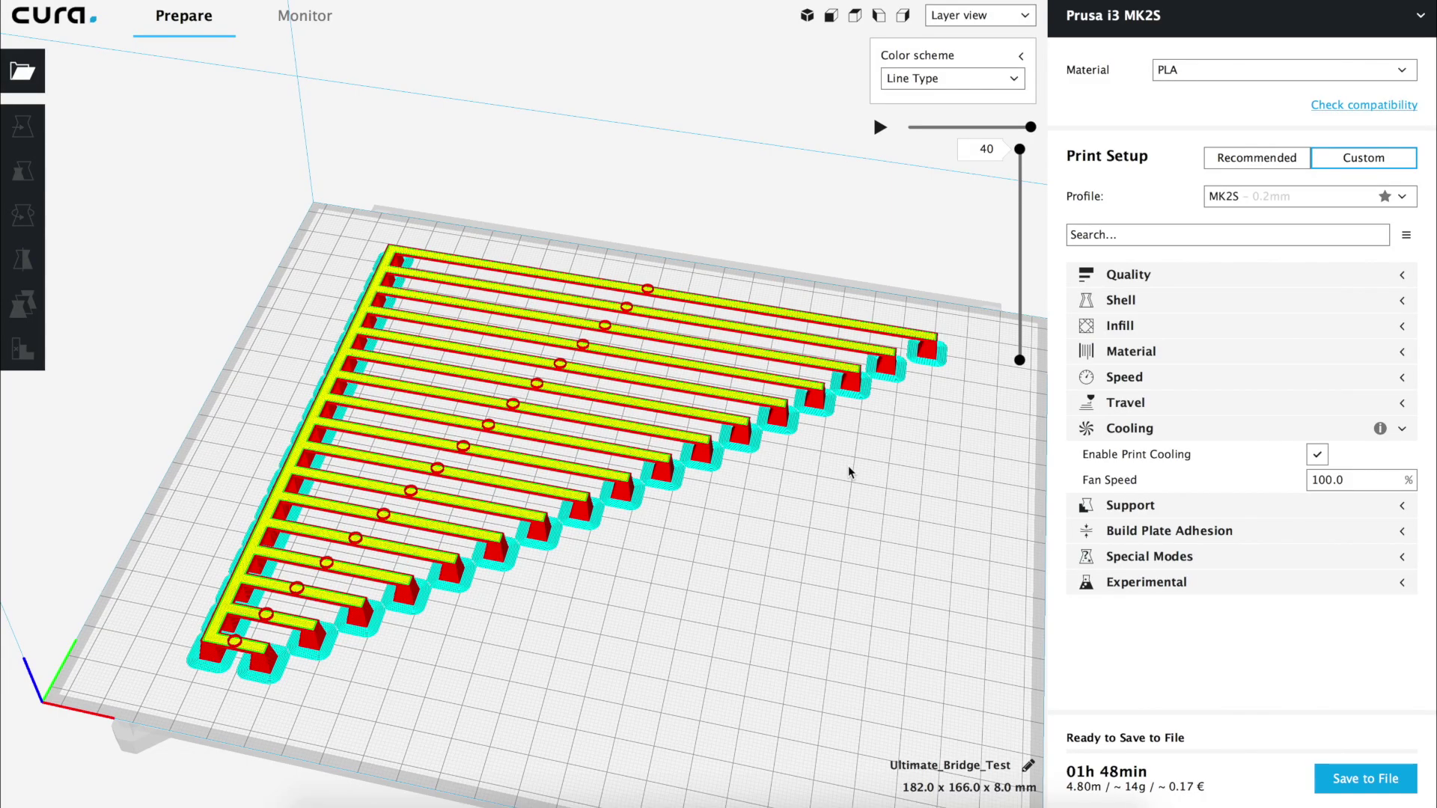
Make Regular Fan Speed, Maximum Fan Speed and the Regular/Maximum Fan Speed Threshold visible under Cooling.
right_drag(825, 518, 860, 554)
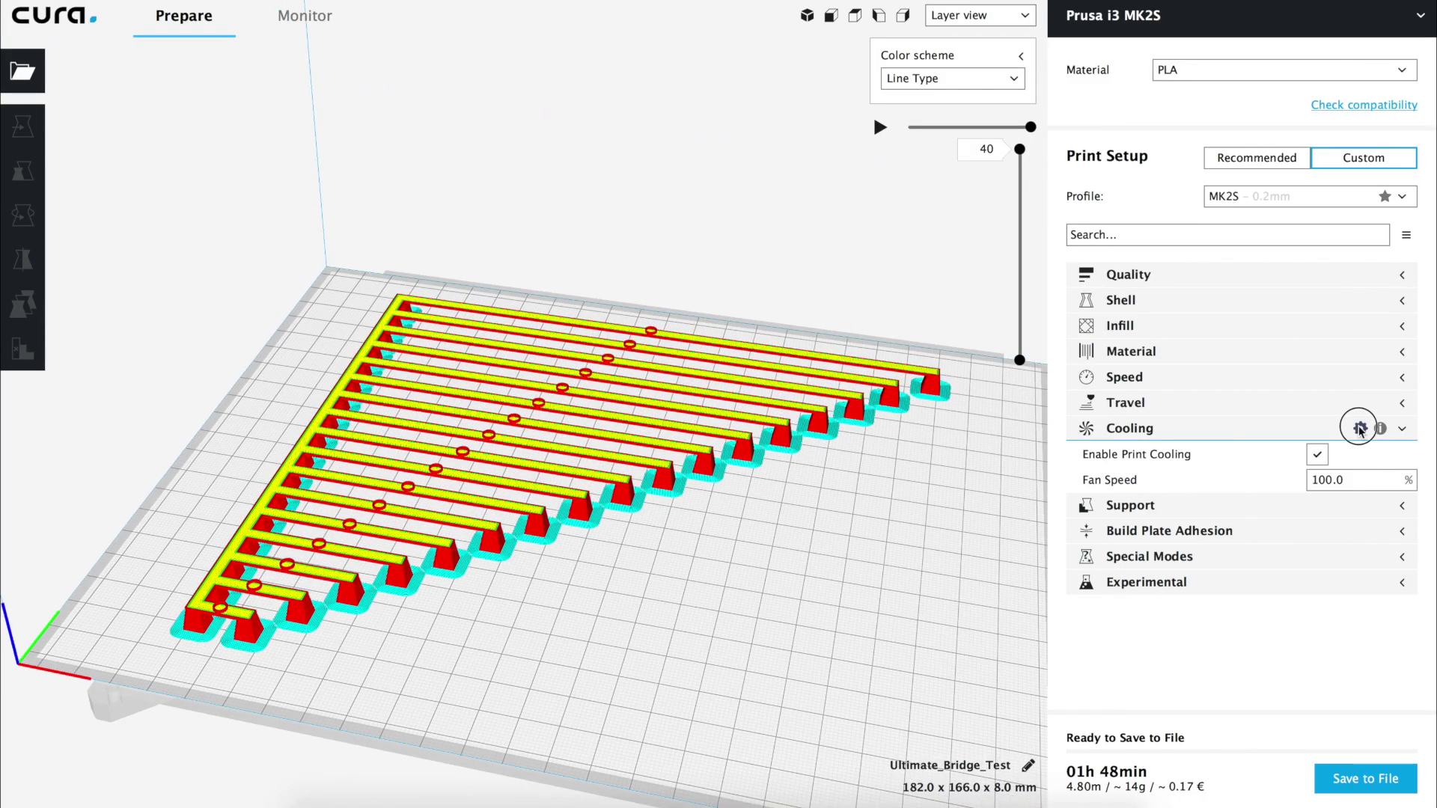
click(1360, 429)
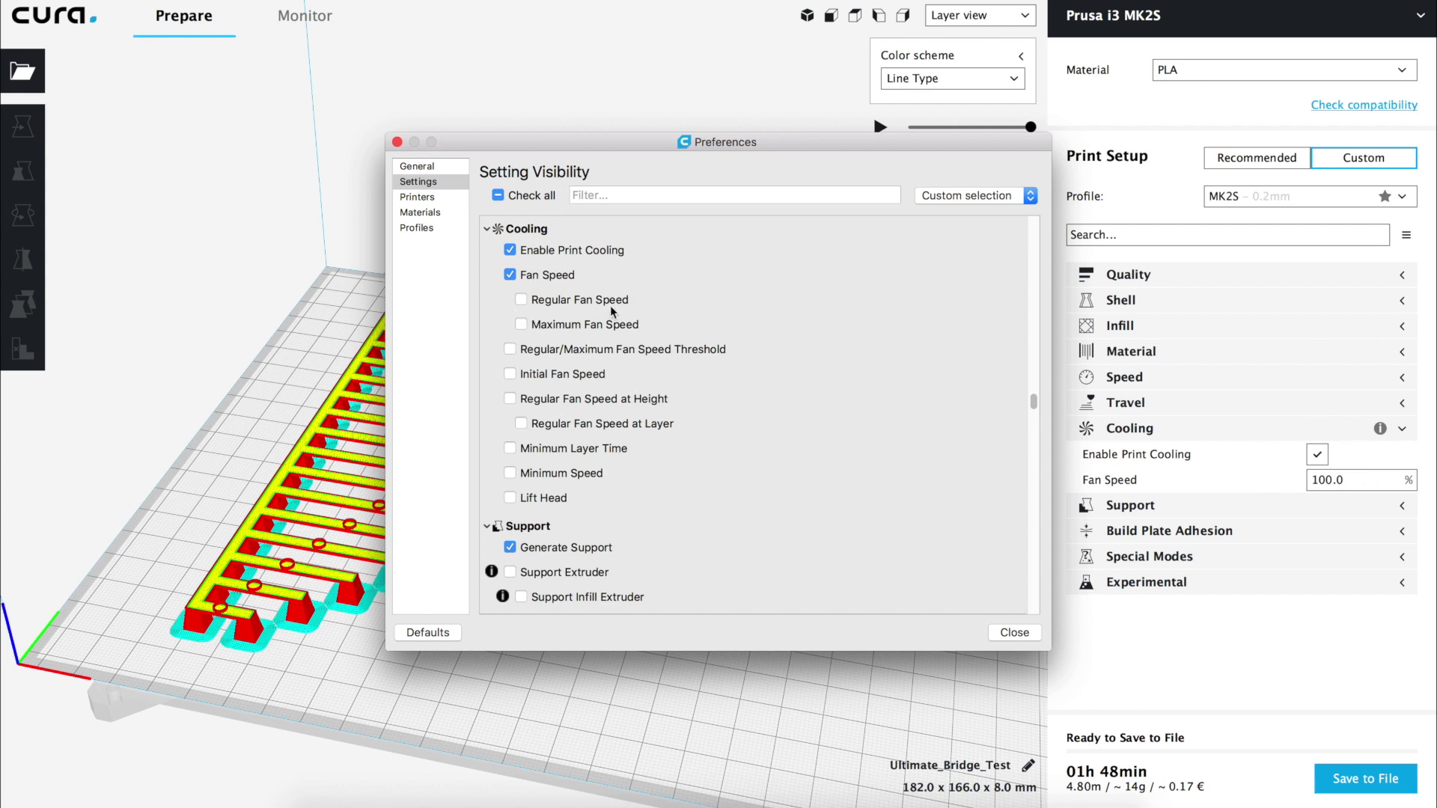
mouse_move(599, 329)
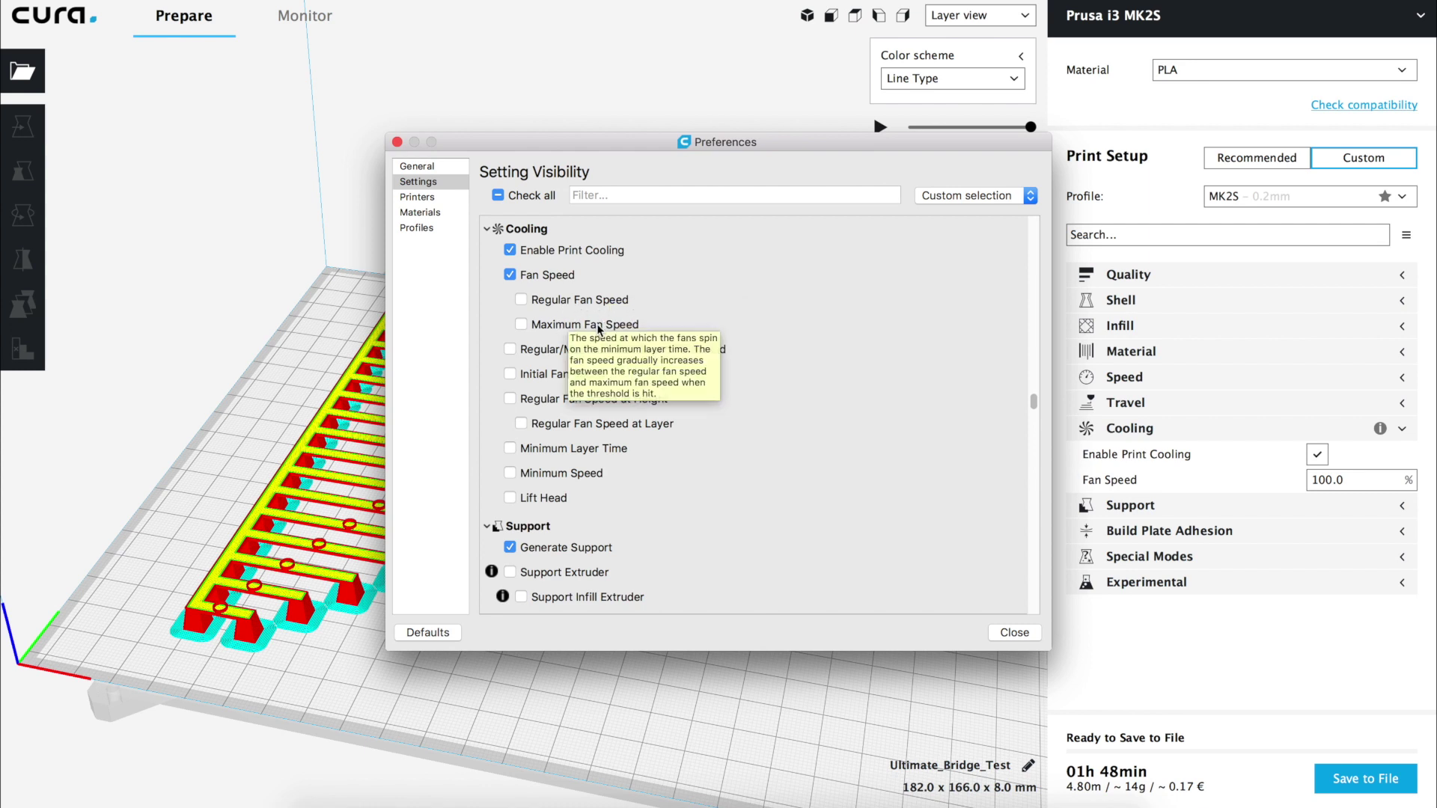
click(510, 350)
click(521, 324)
click(522, 300)
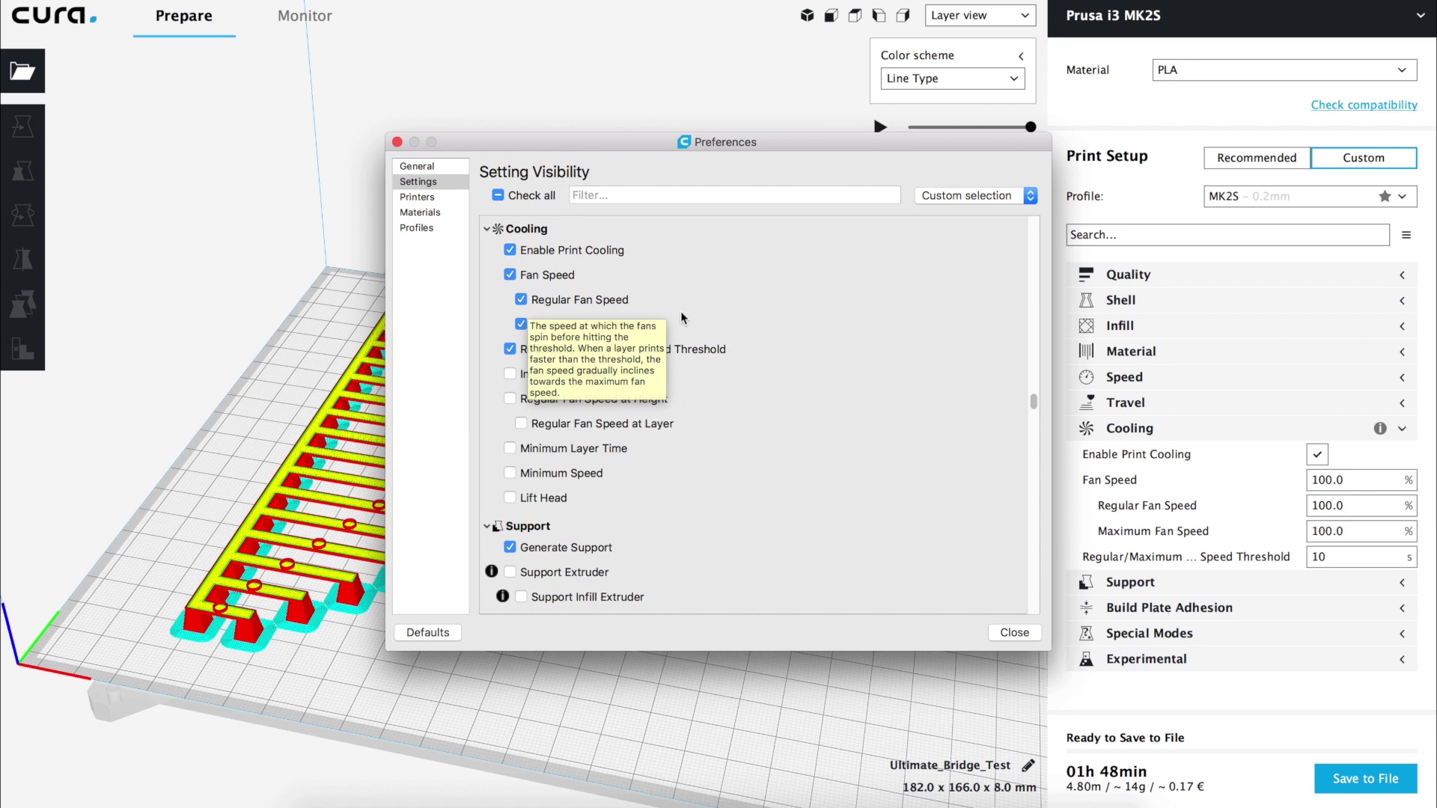
click(1018, 632)
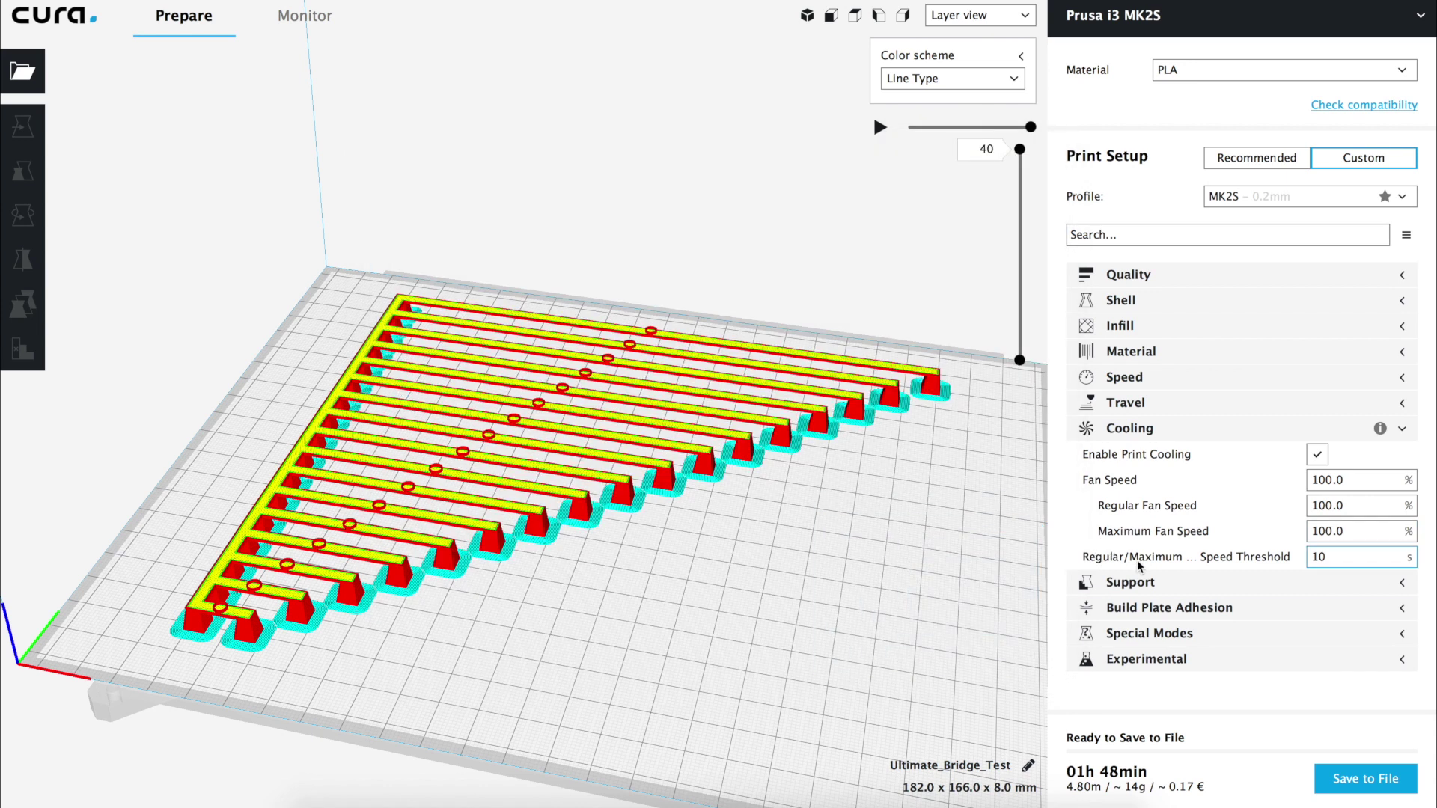
Try a Regular/Maximum Fan Speed Threshold of 3, leaving it back at 10 s.
mouse_move(1176, 569)
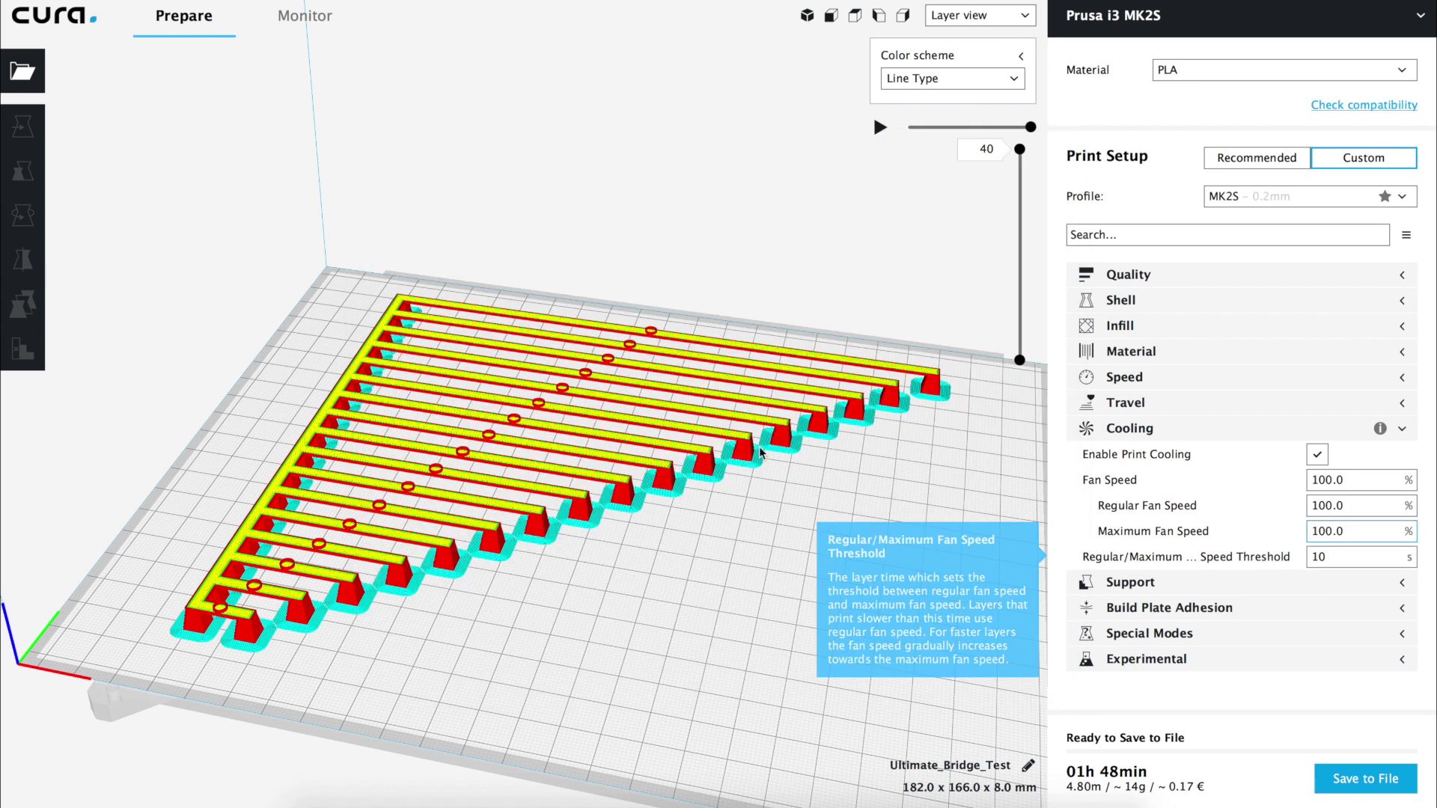
right_drag(890, 497, 924, 504)
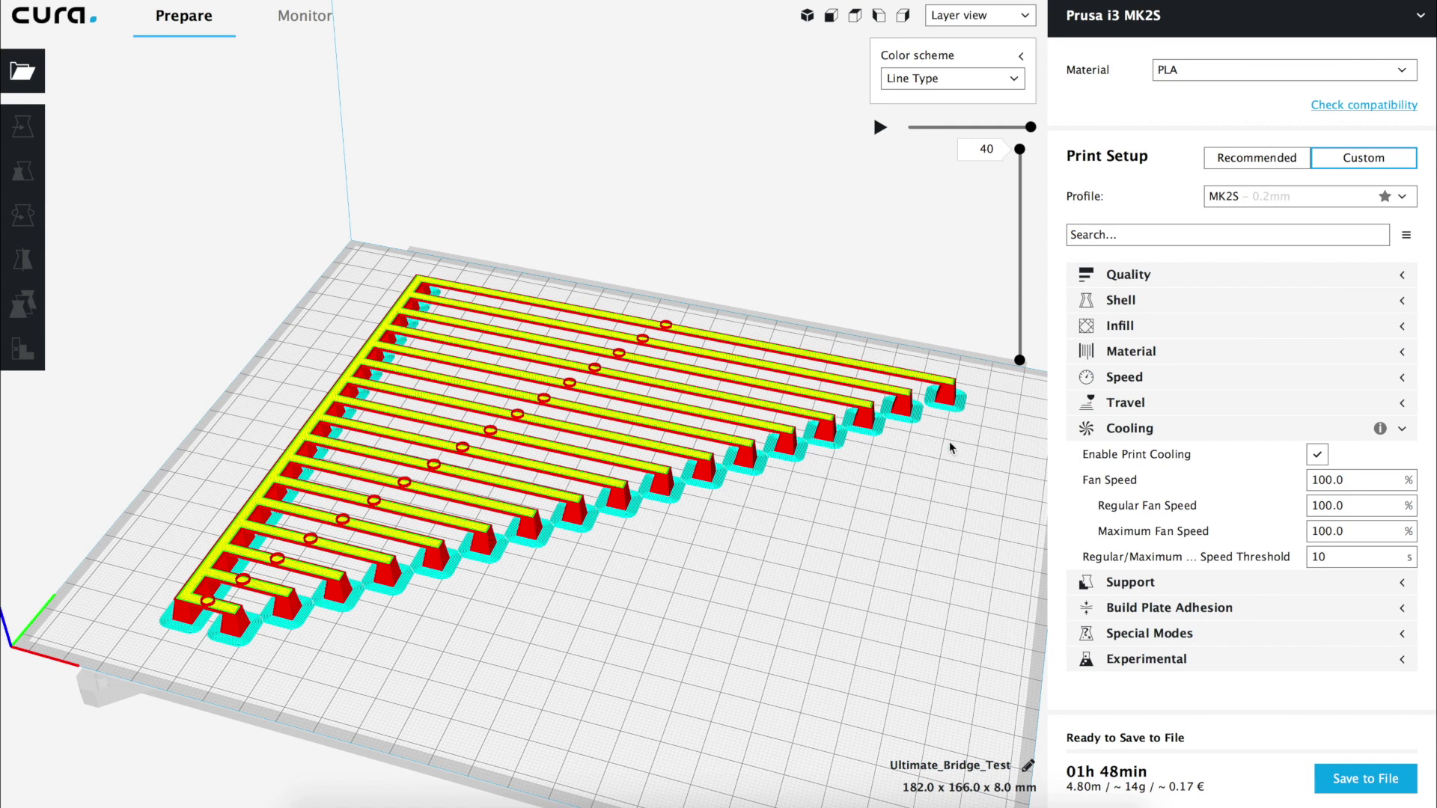
double_click(1336, 558)
text(3)
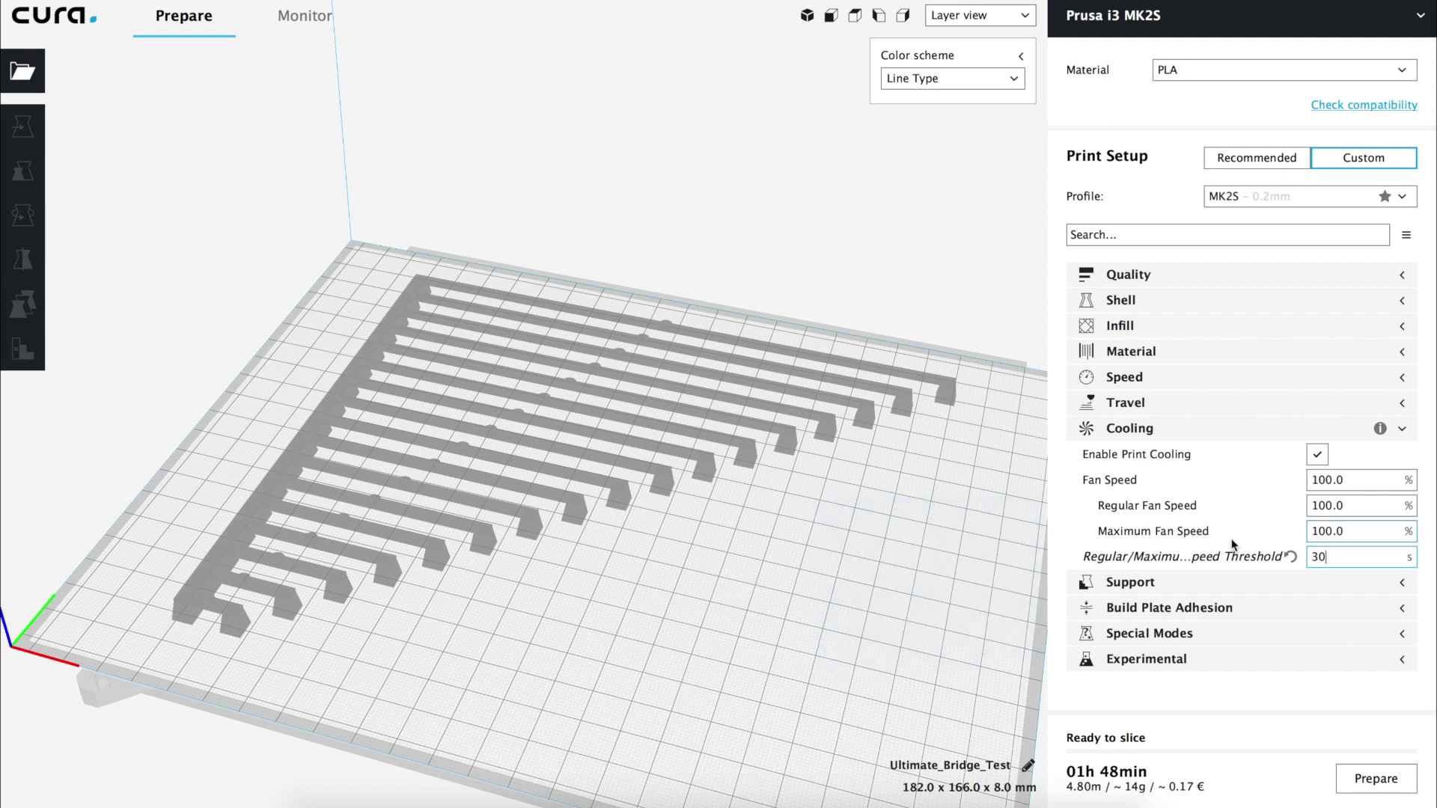
mouse_move(1156, 506)
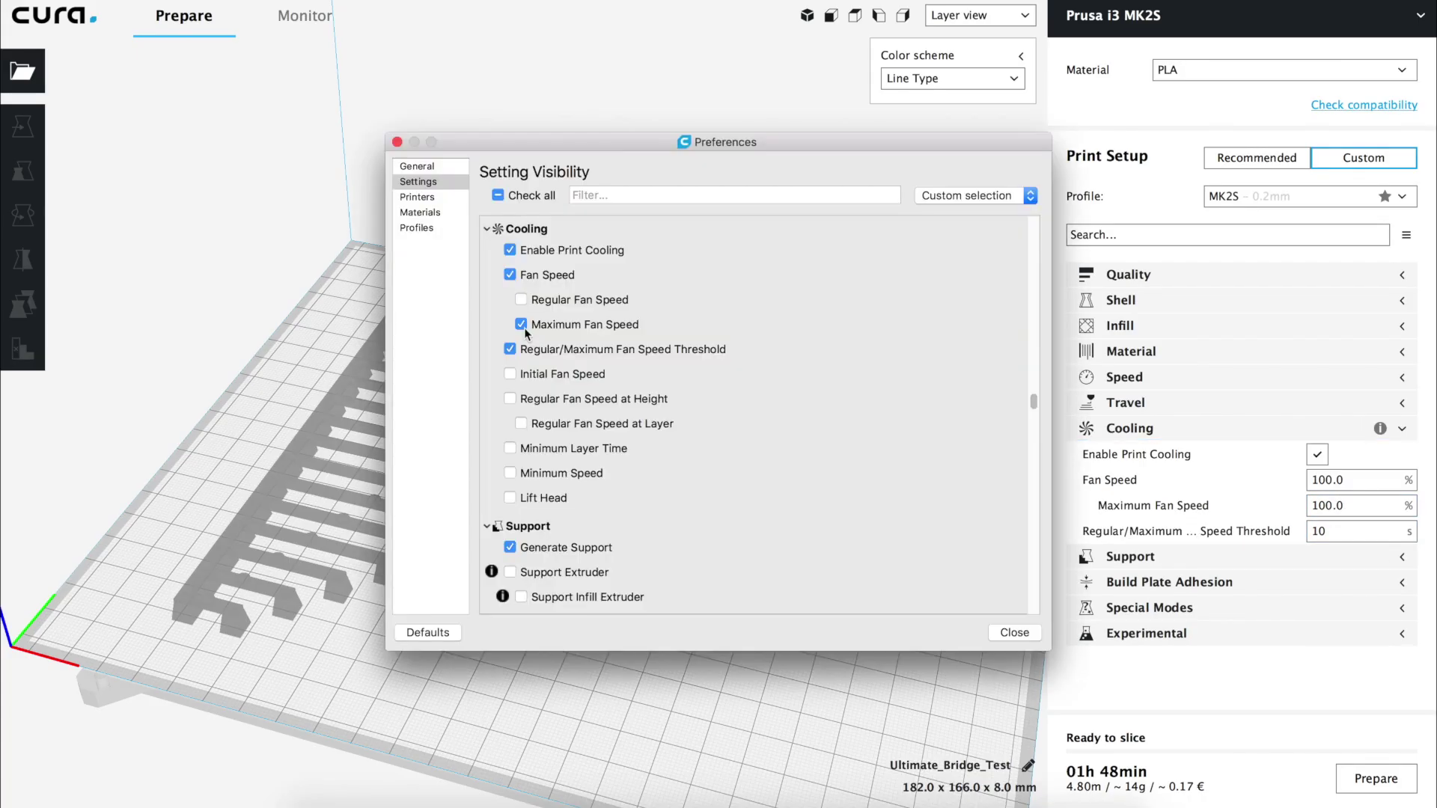
Hide Maximum Fan Speed and the threshold, and show Initial Fan Speed (0%) instead.
click(520, 324)
click(510, 348)
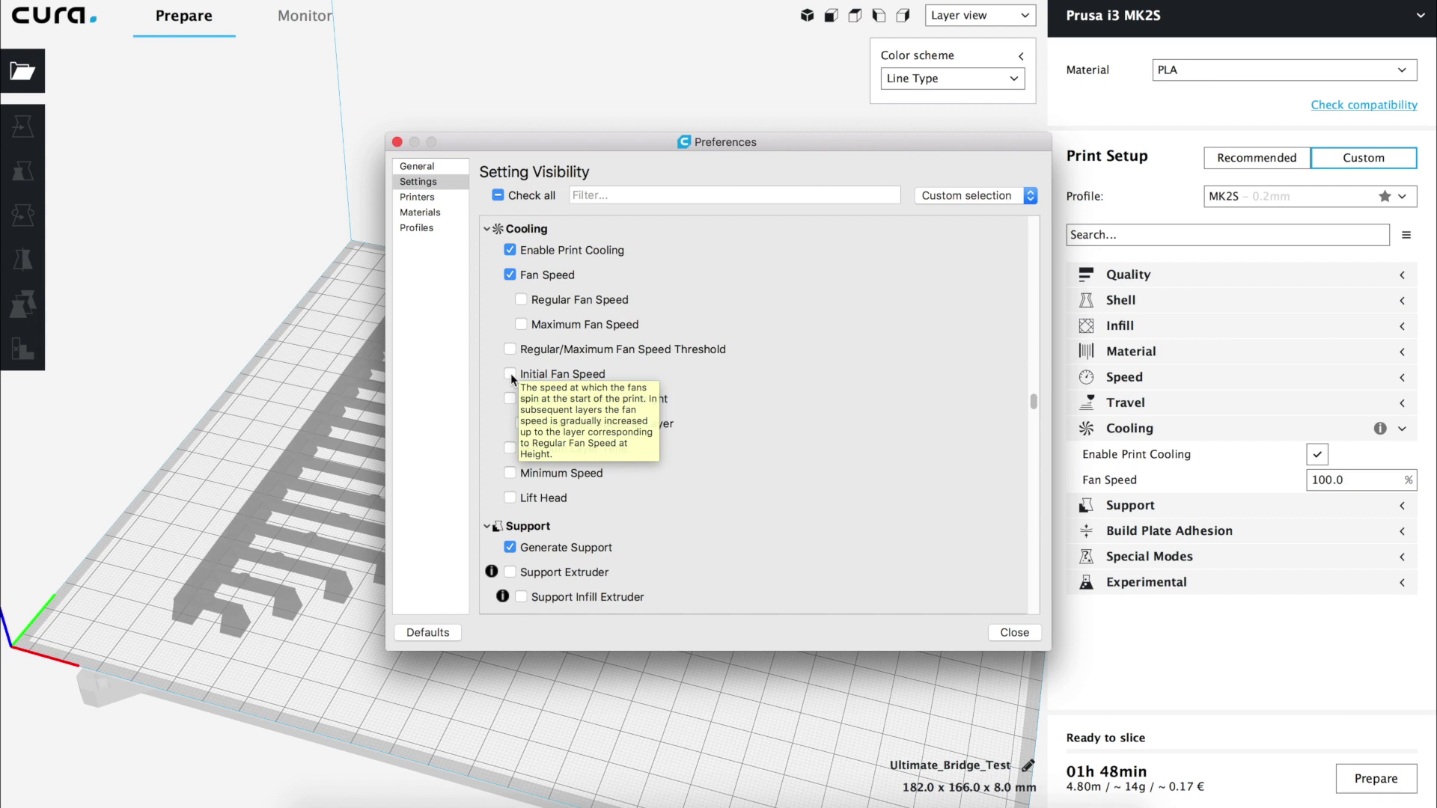
click(510, 374)
click(1017, 632)
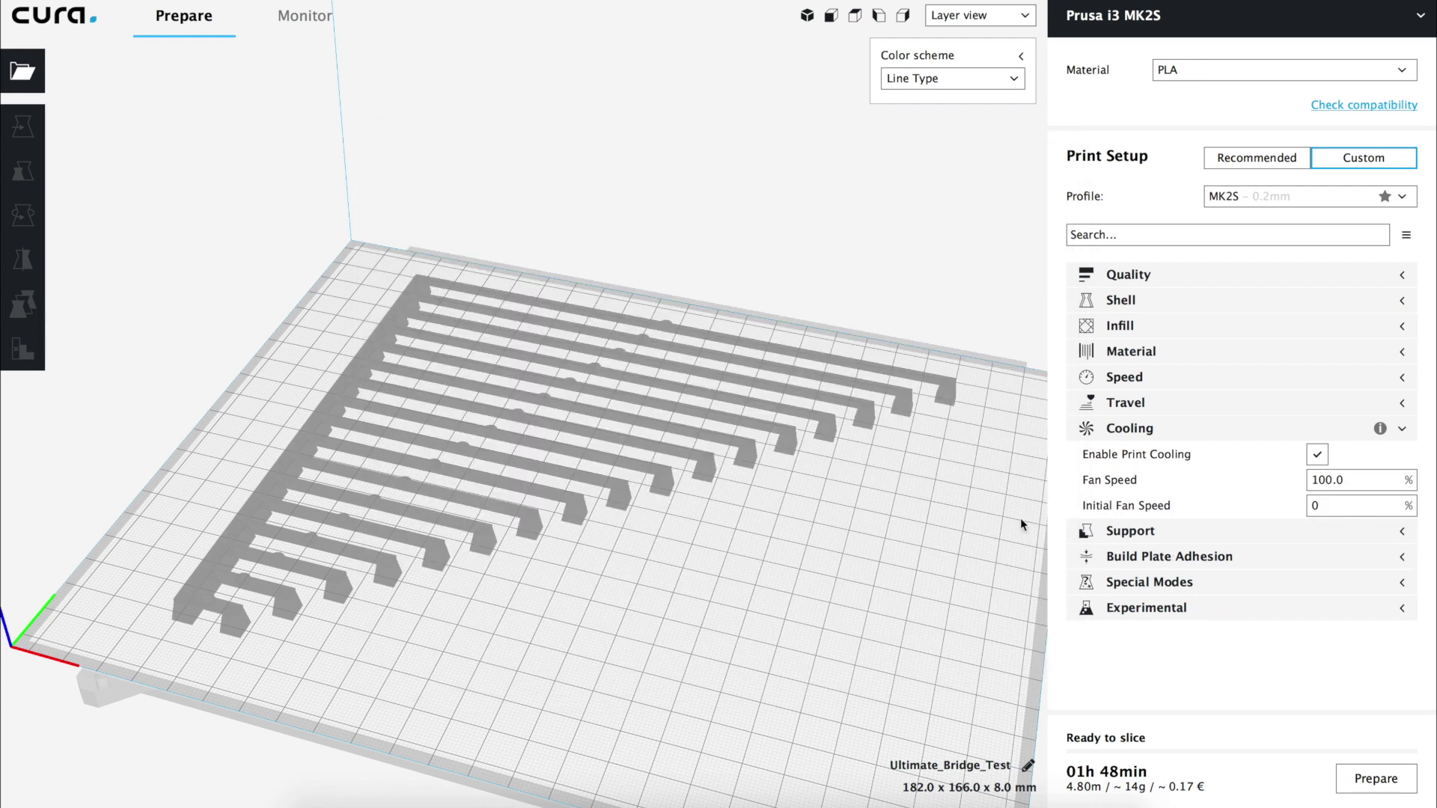
mouse_move(1313, 505)
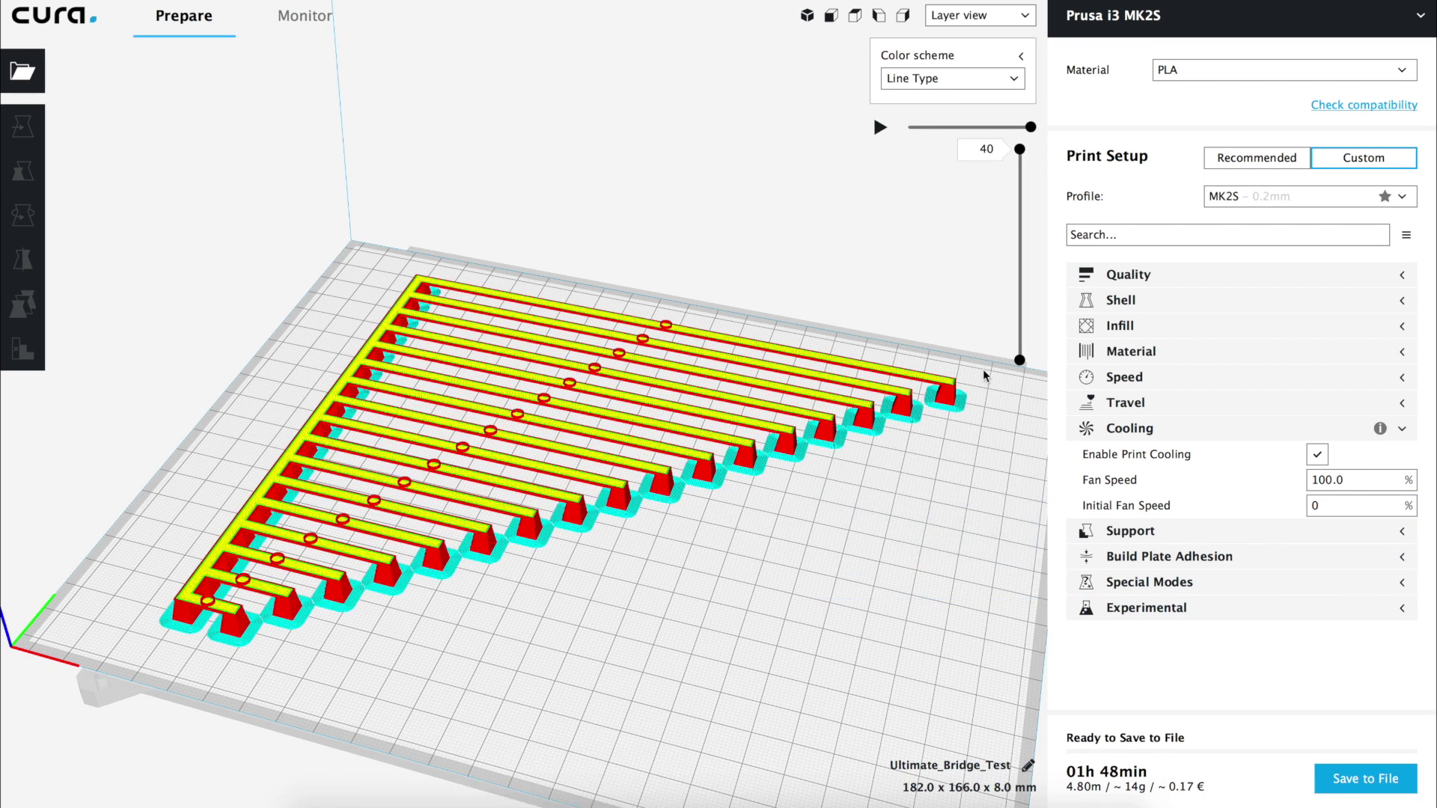
Add Regular Fan Speed at Layer (currently 3) to the visible Cooling settings.
click(1358, 428)
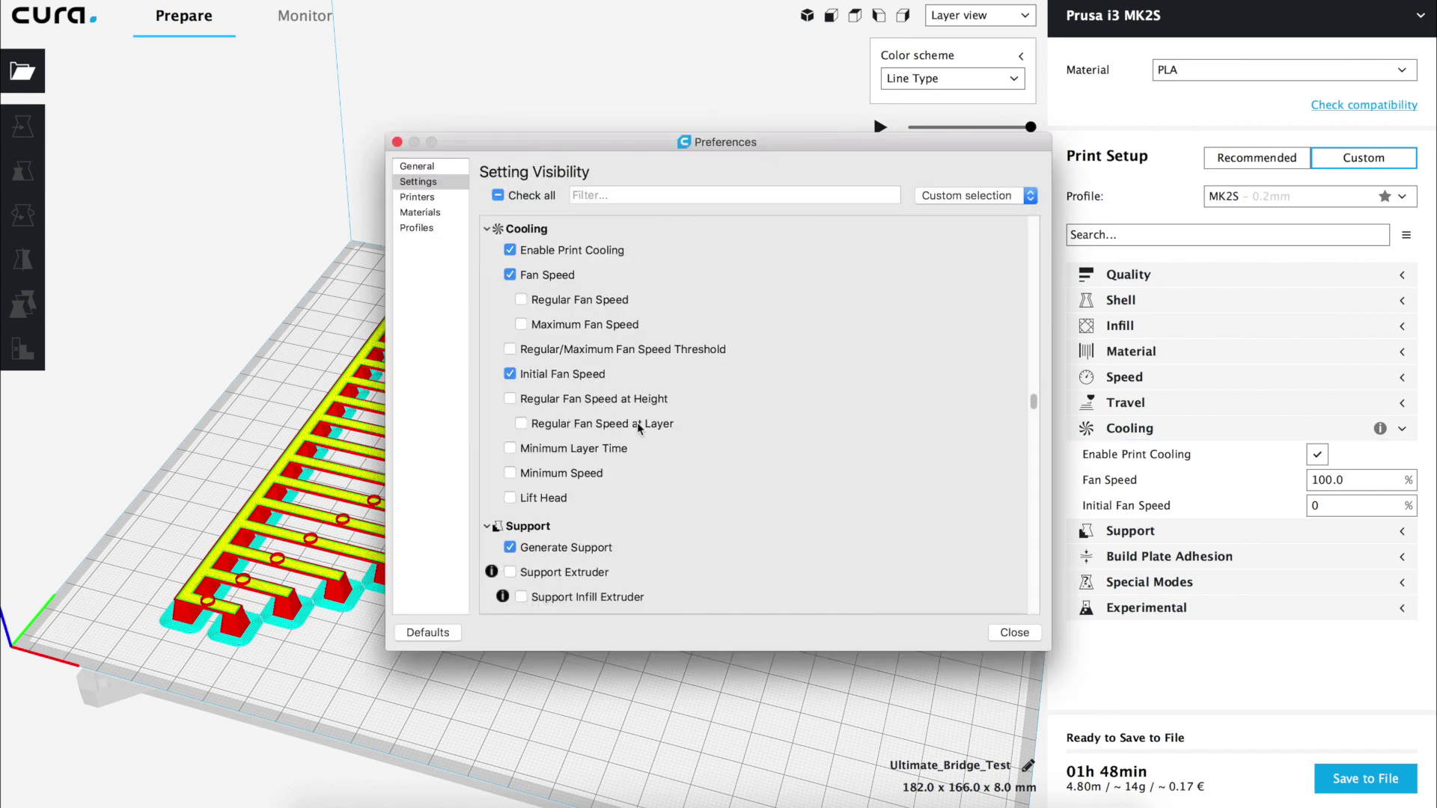
mouse_move(640, 428)
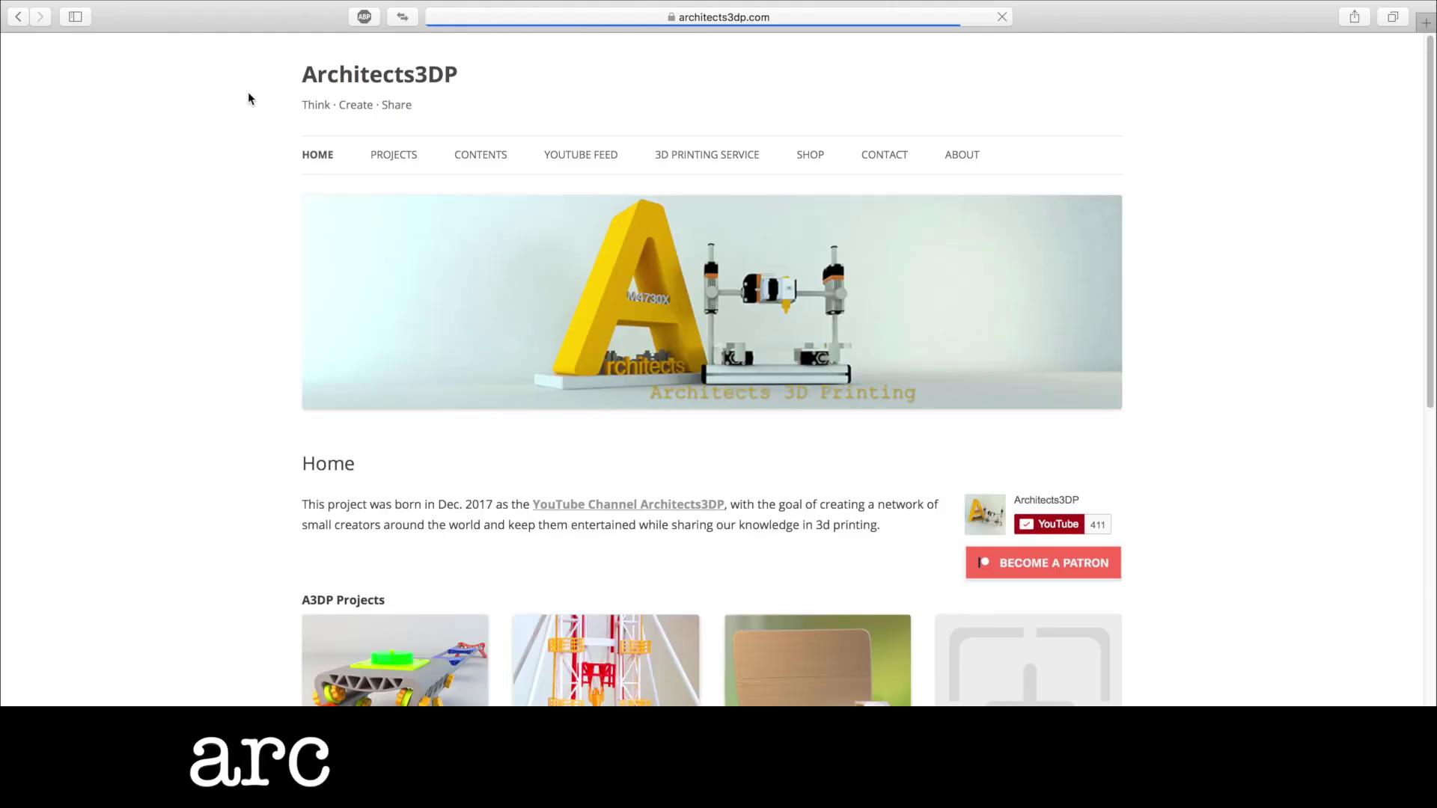
mouse_move(474, 154)
click(475, 329)
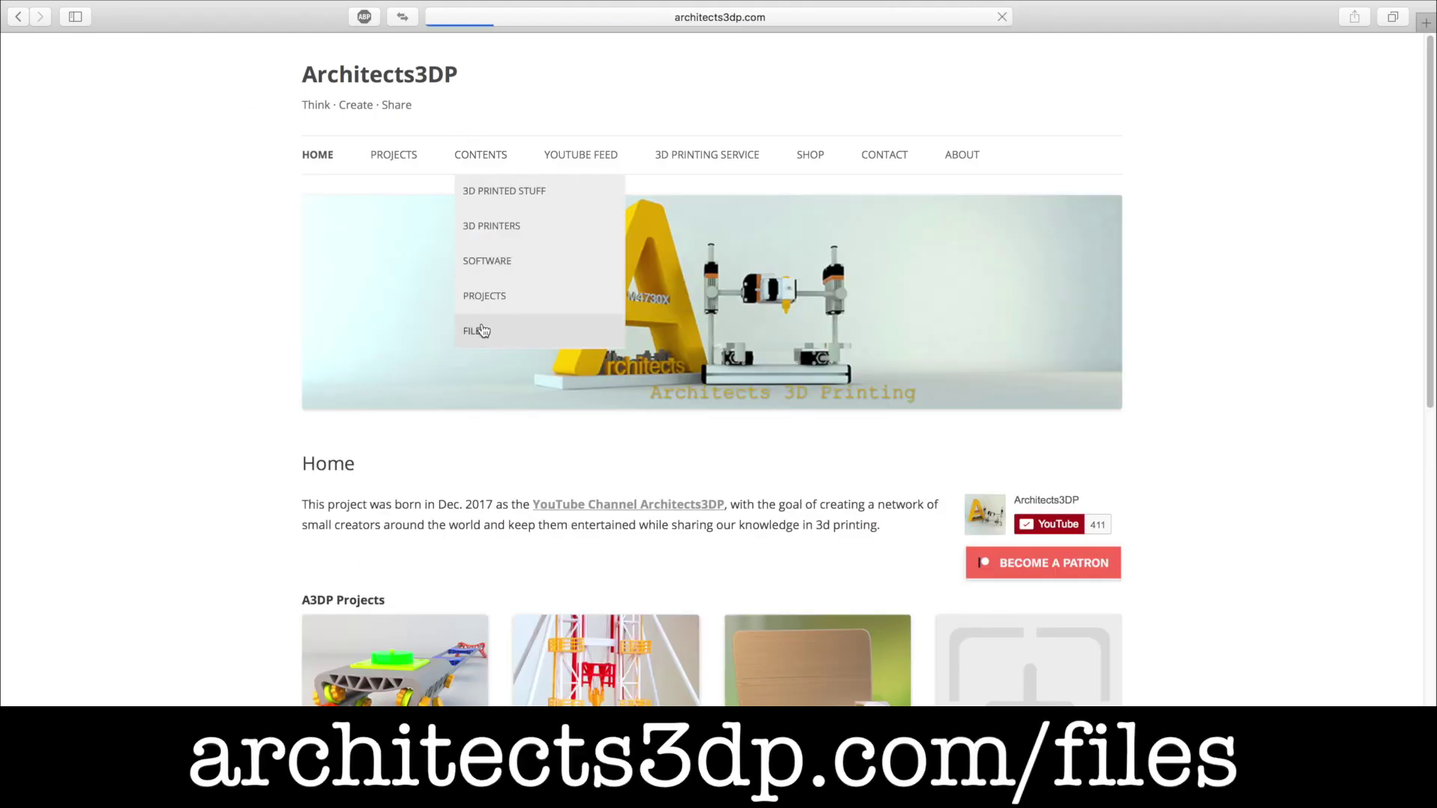
scroll(756, 505, down, 5)
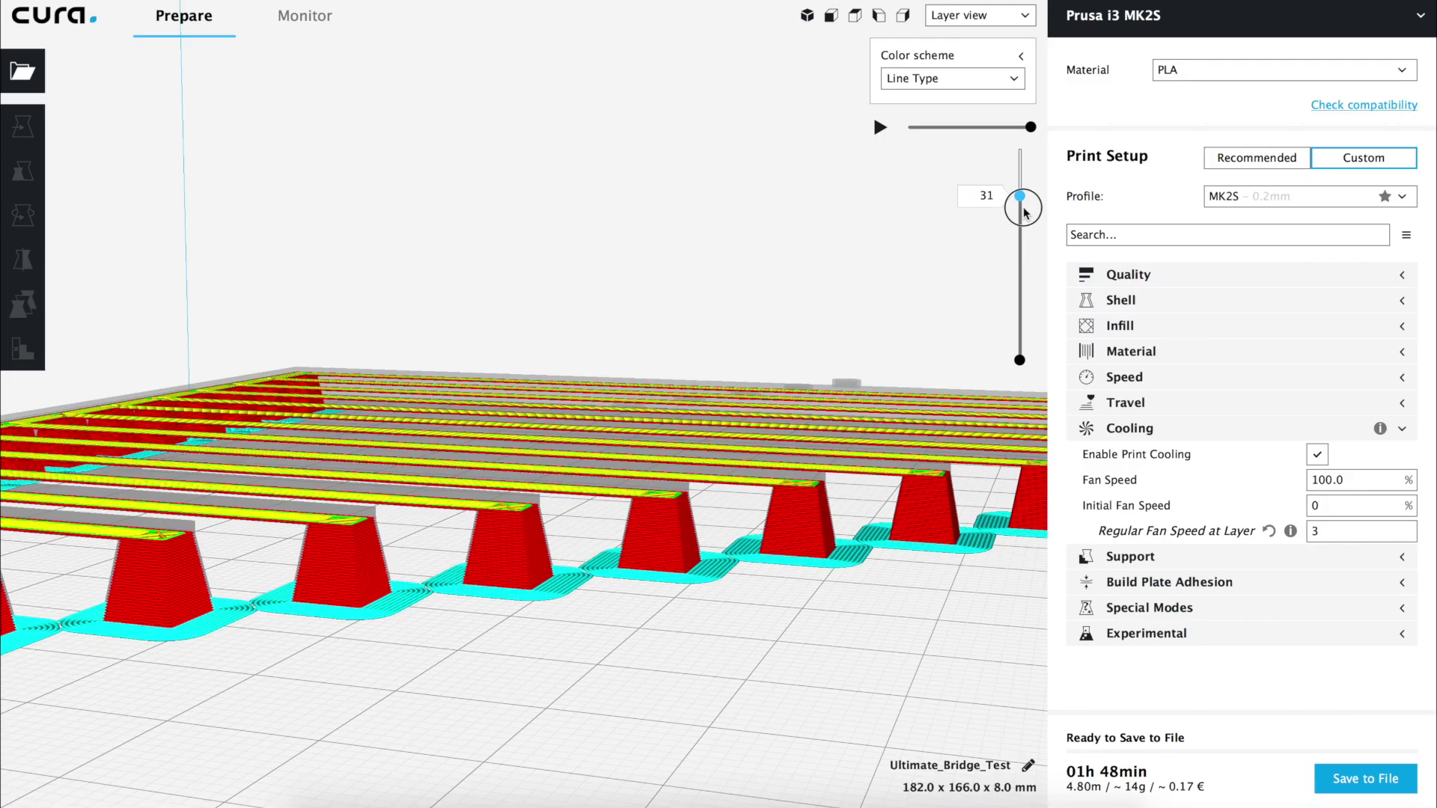
drag(1025, 209, 1022, 199)
Set Regular Fan Speed at Layer to 30 and preview the lower layers.
click(1321, 532)
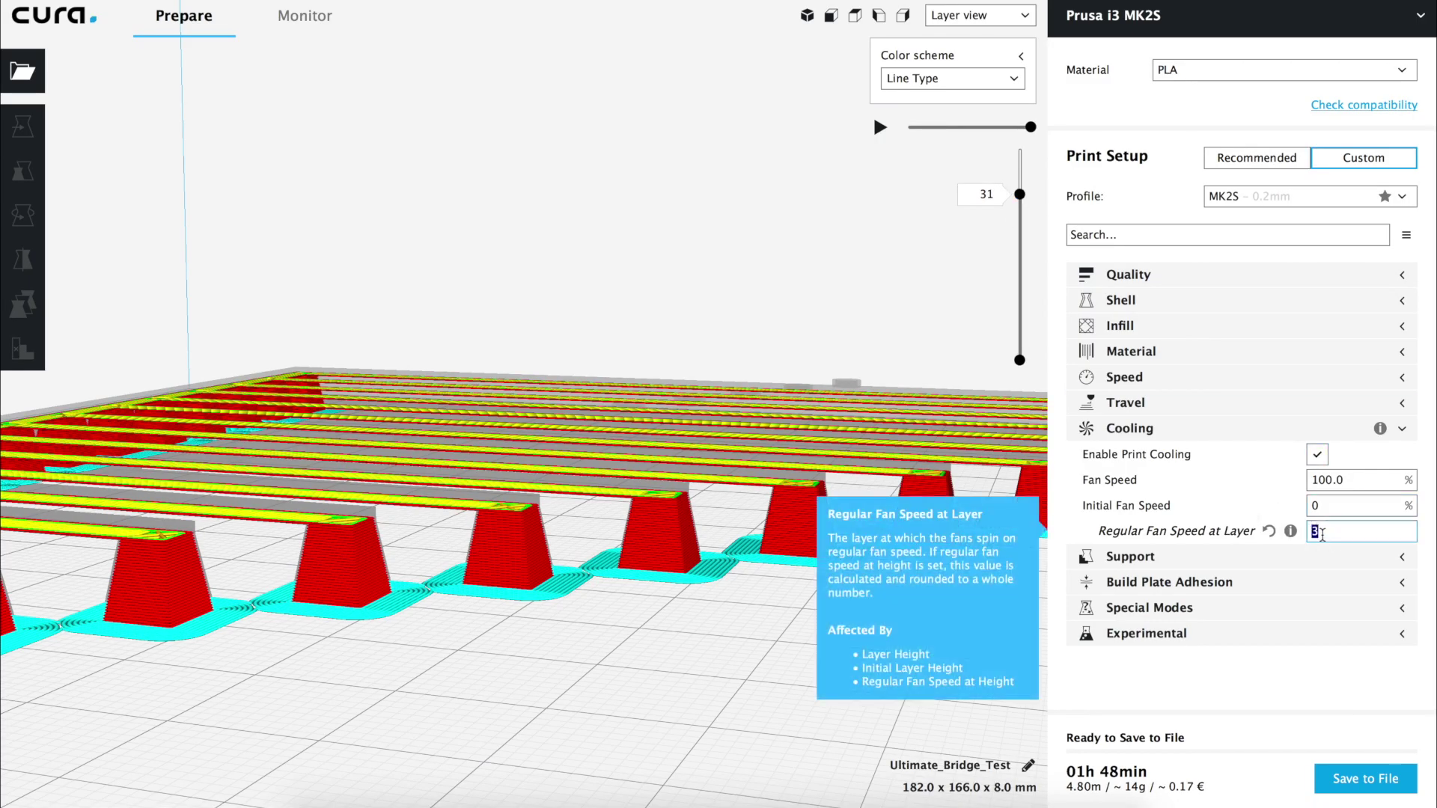
text(30)
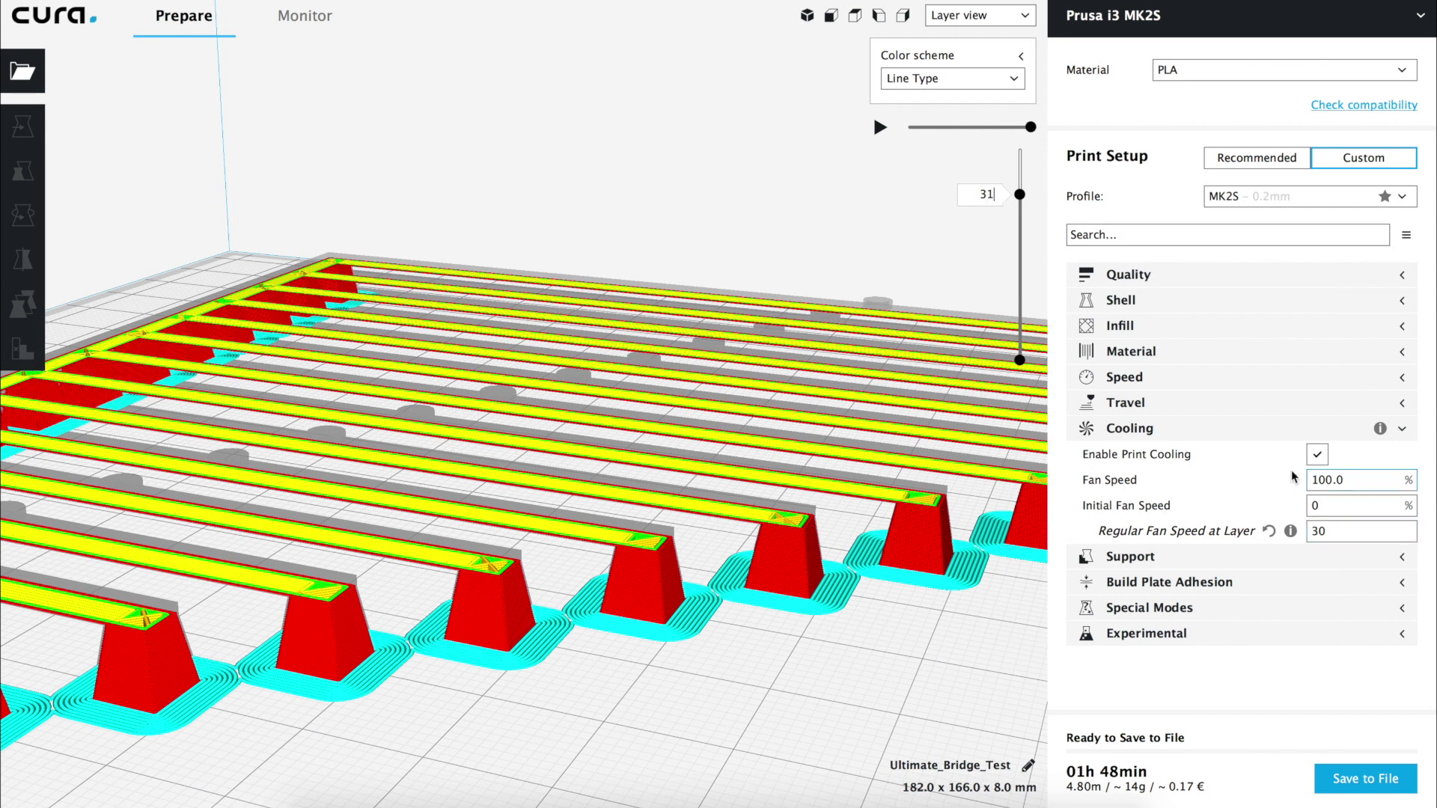
double_click(1332, 479)
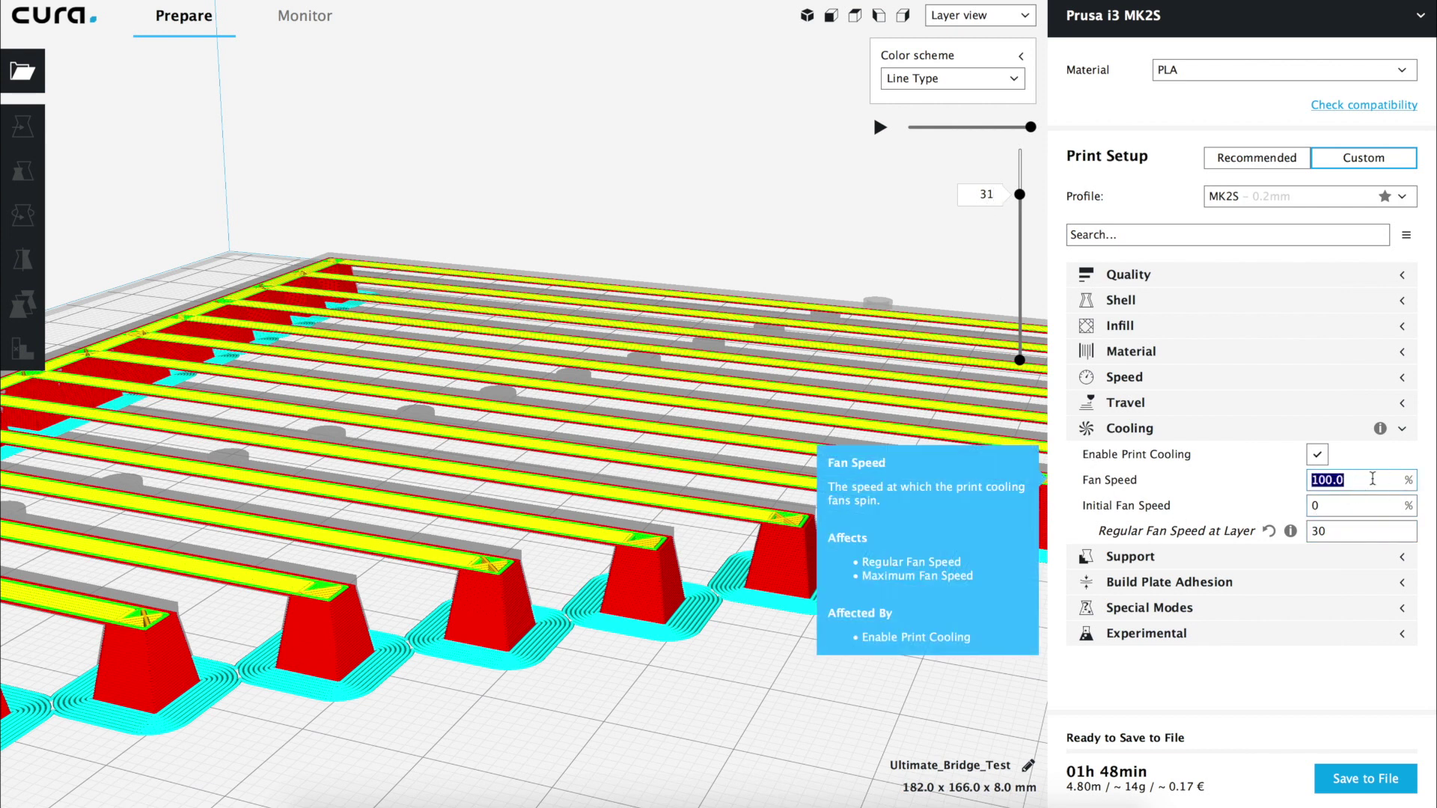
drag(1019, 195, 1077, 96)
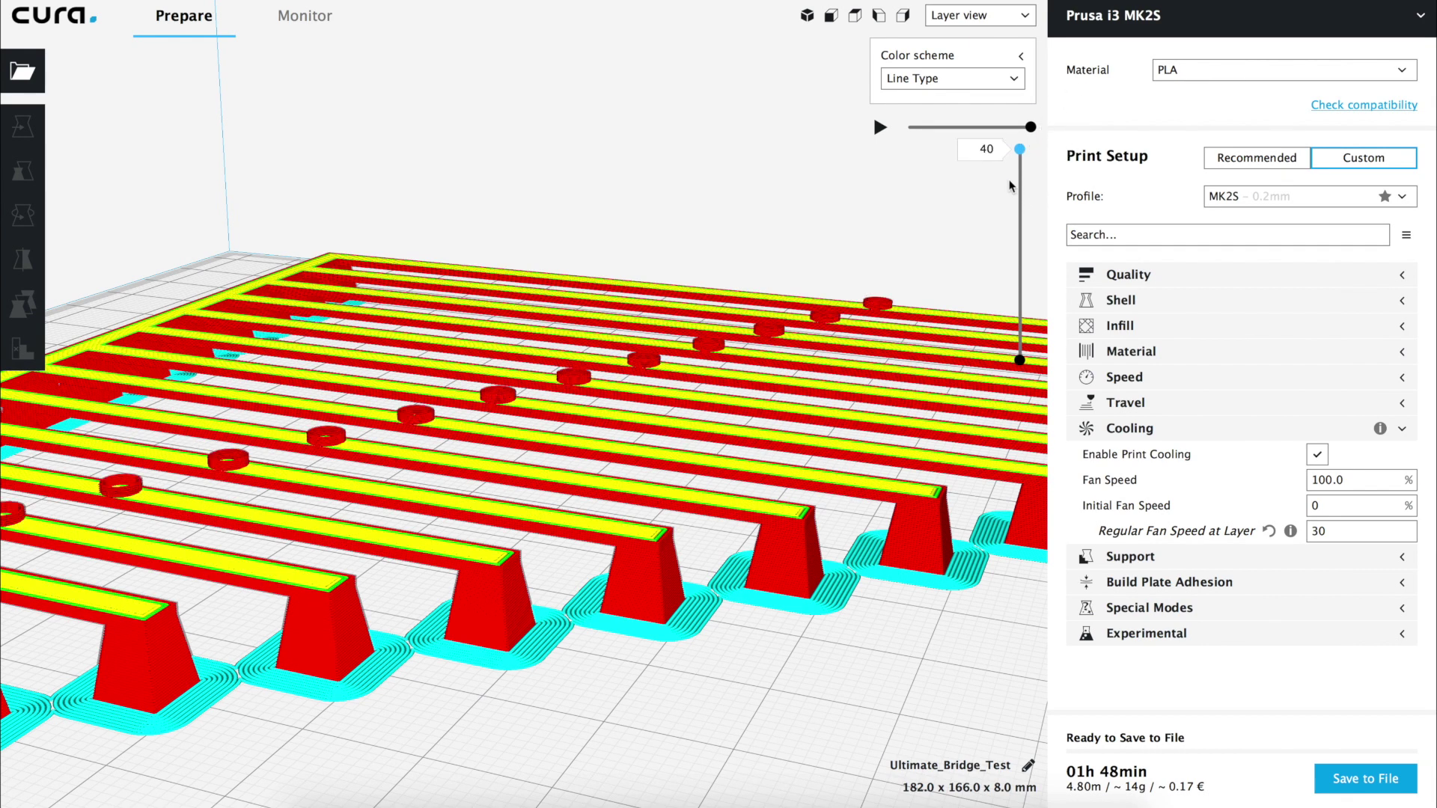
Change Regular Fan Speed at Layer from 30 to 10.
scroll(636, 415, down, 5)
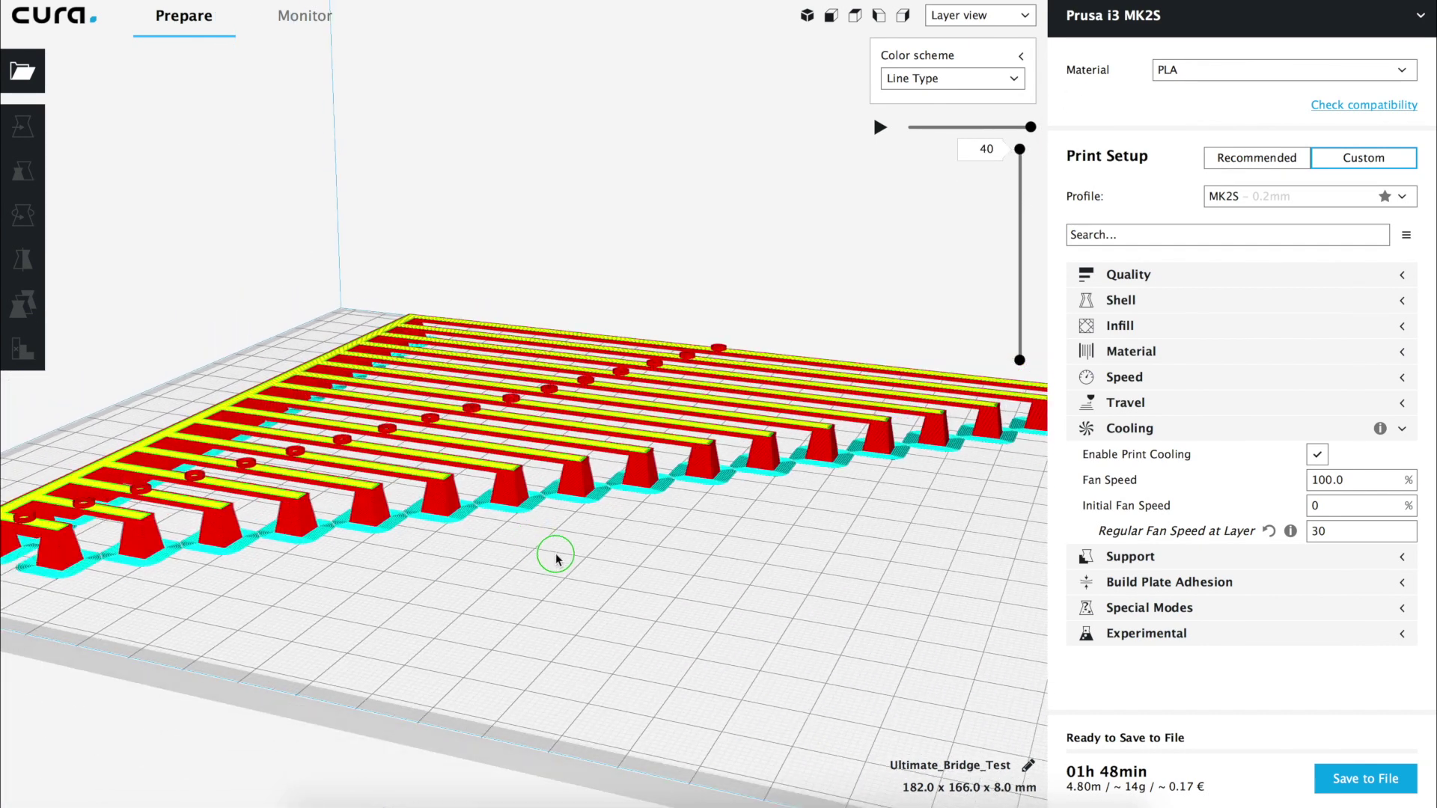
scroll(551, 552, down, 1)
right_drag(608, 559, 724, 518)
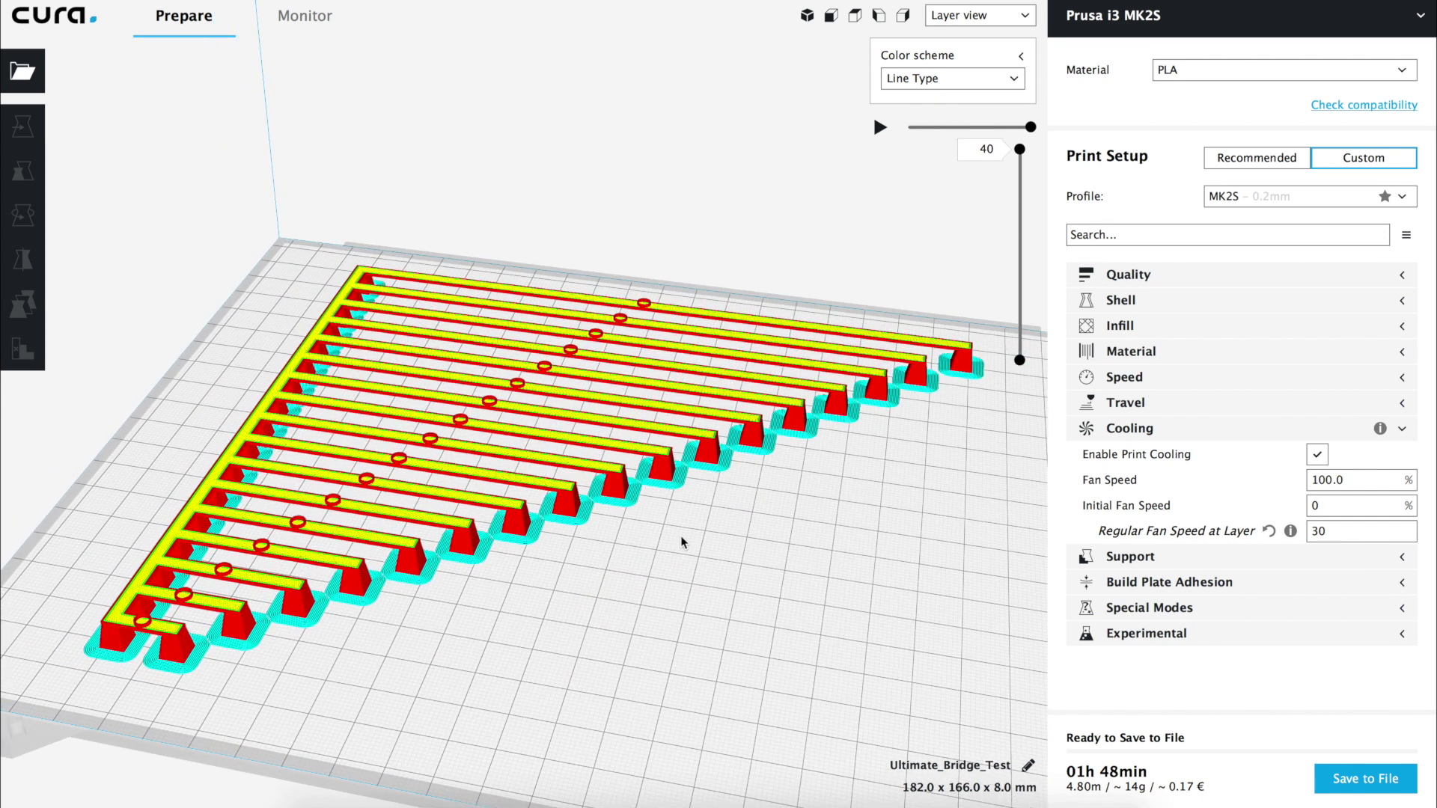
mouse_move(1302, 534)
drag(1321, 534, 1295, 531)
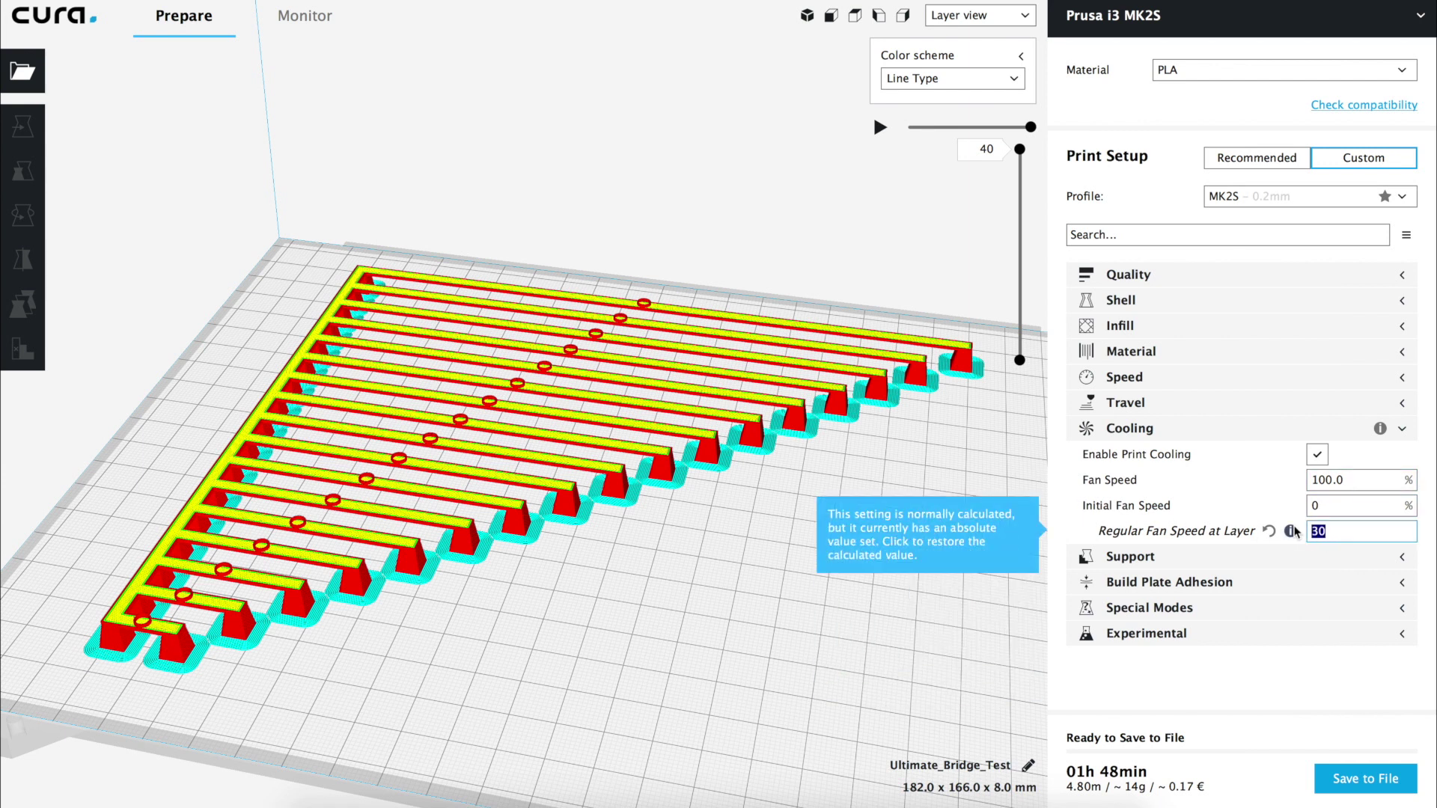
text(10)
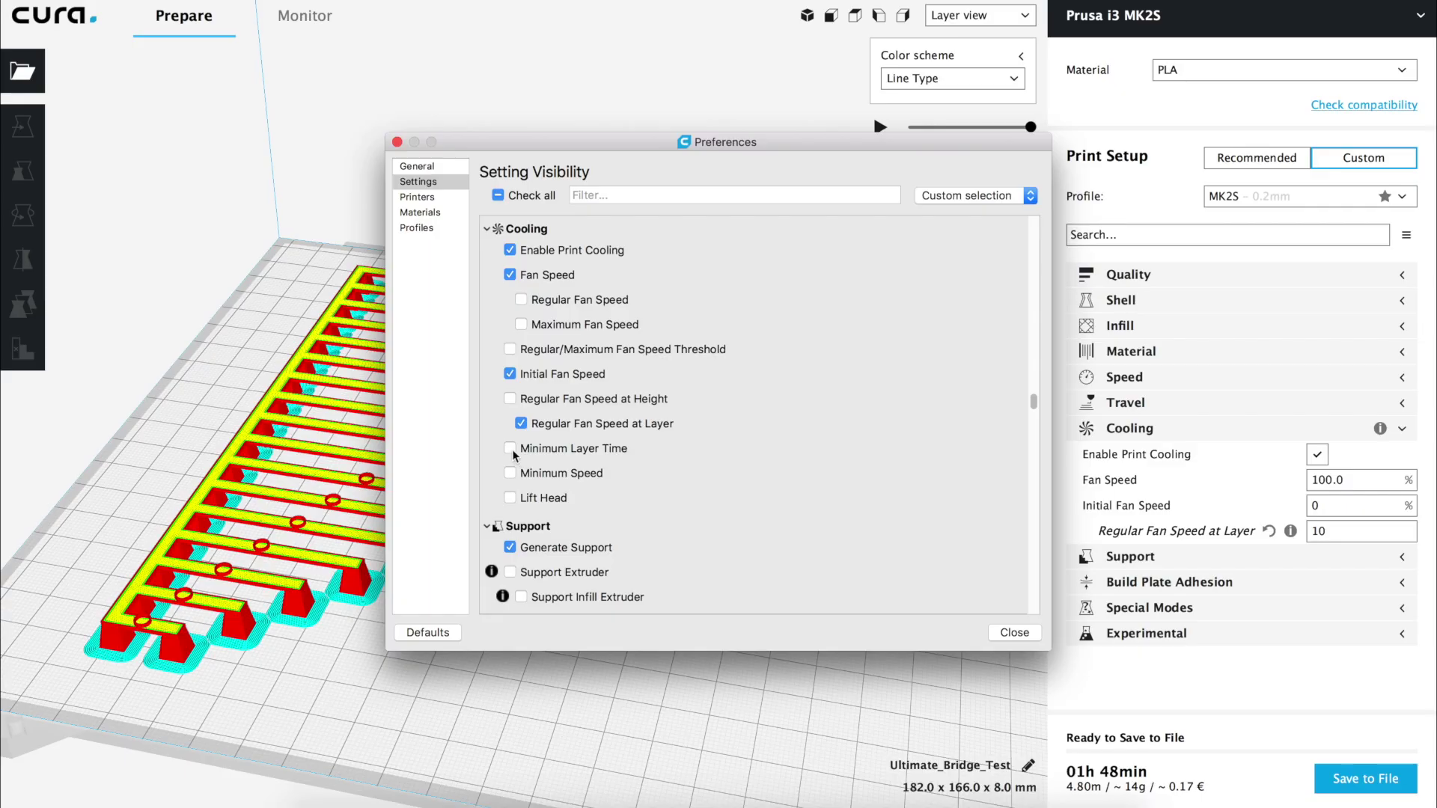
Show Minimum Layer Time (5 s), Minimum Speed (10 mm/s) and Lift Head under Cooling.
click(510, 447)
click(509, 473)
click(510, 498)
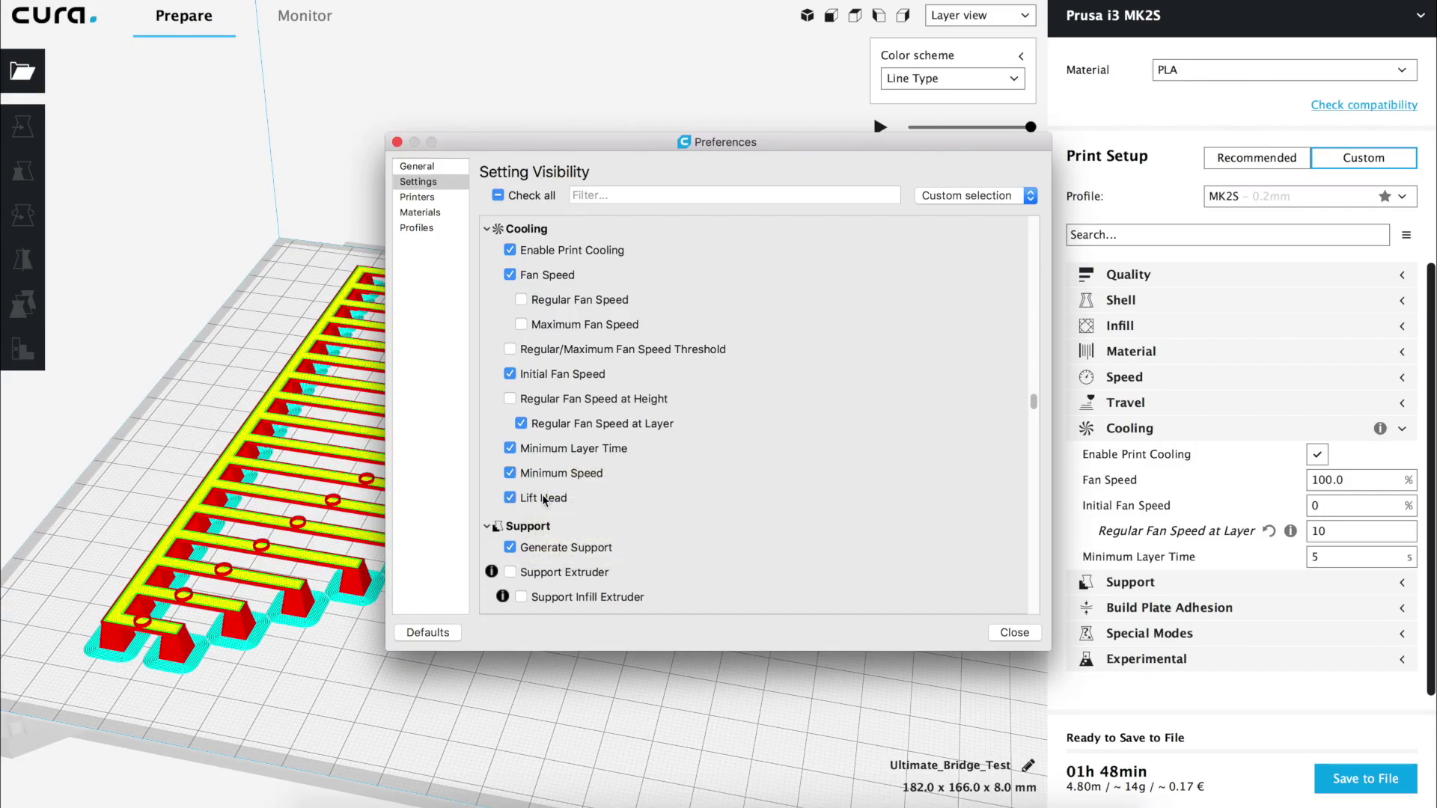
click(1014, 632)
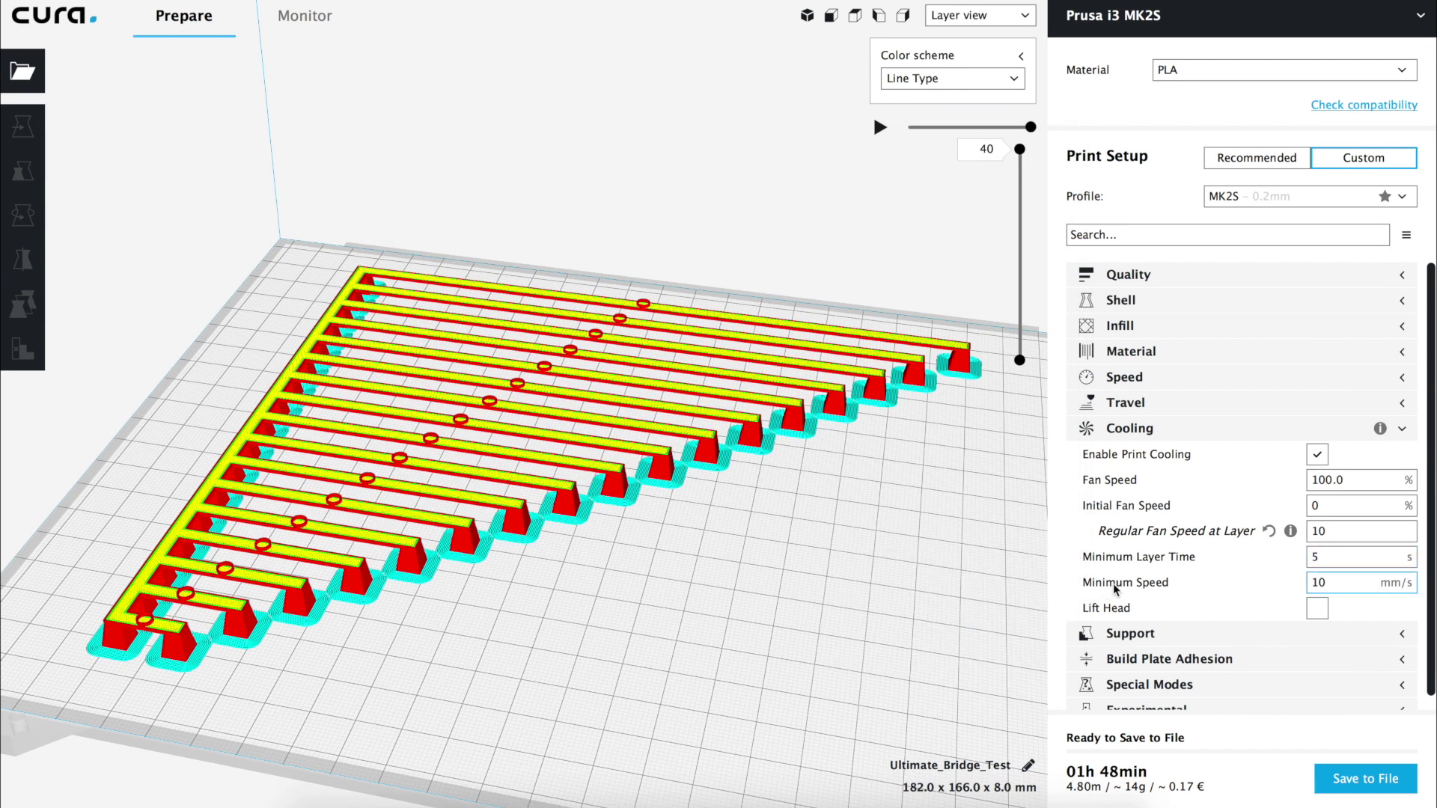
mouse_move(1142, 617)
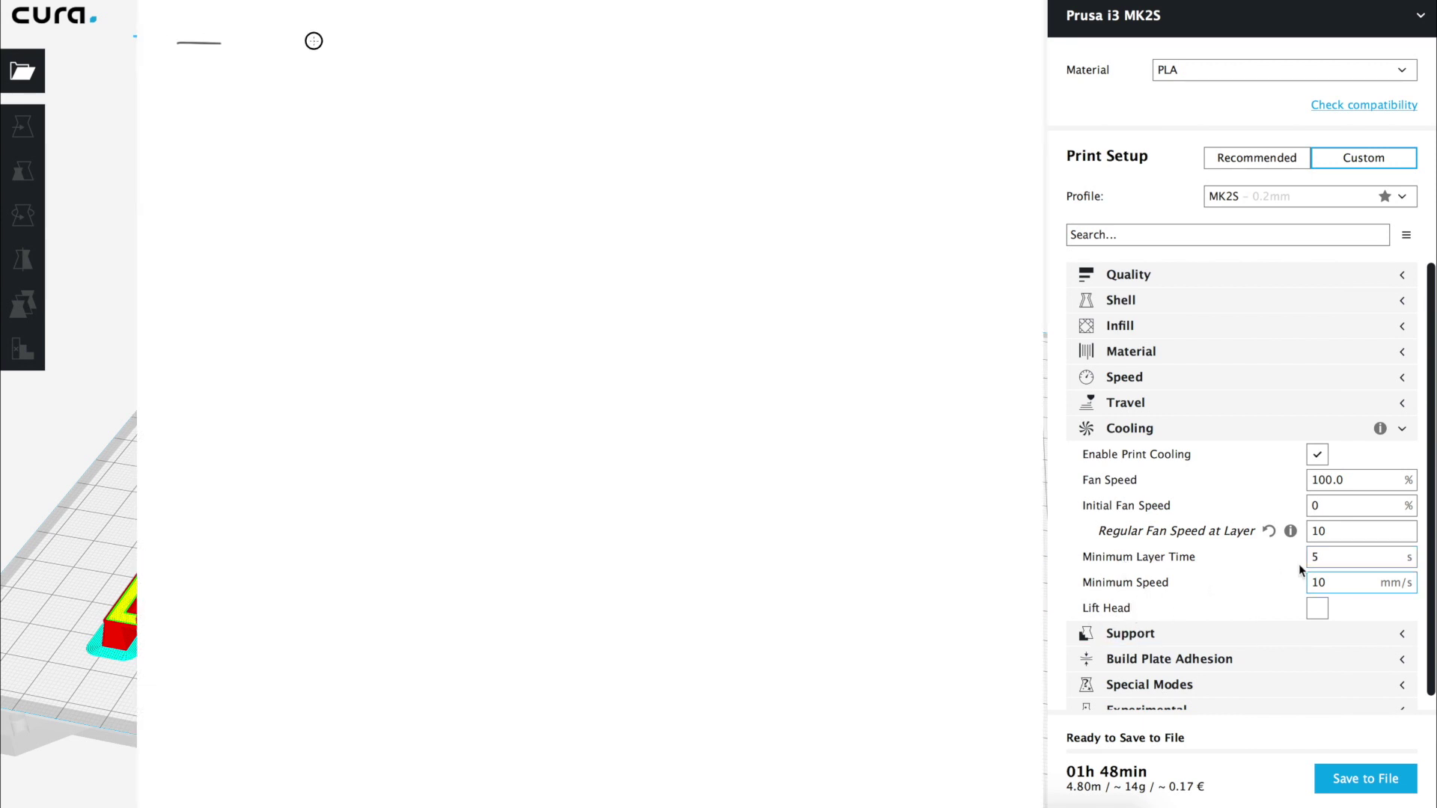
Set Minimum Layer Time to 30 s and annotate the 30 s condition in the on-screen notes.
click(1332, 555)
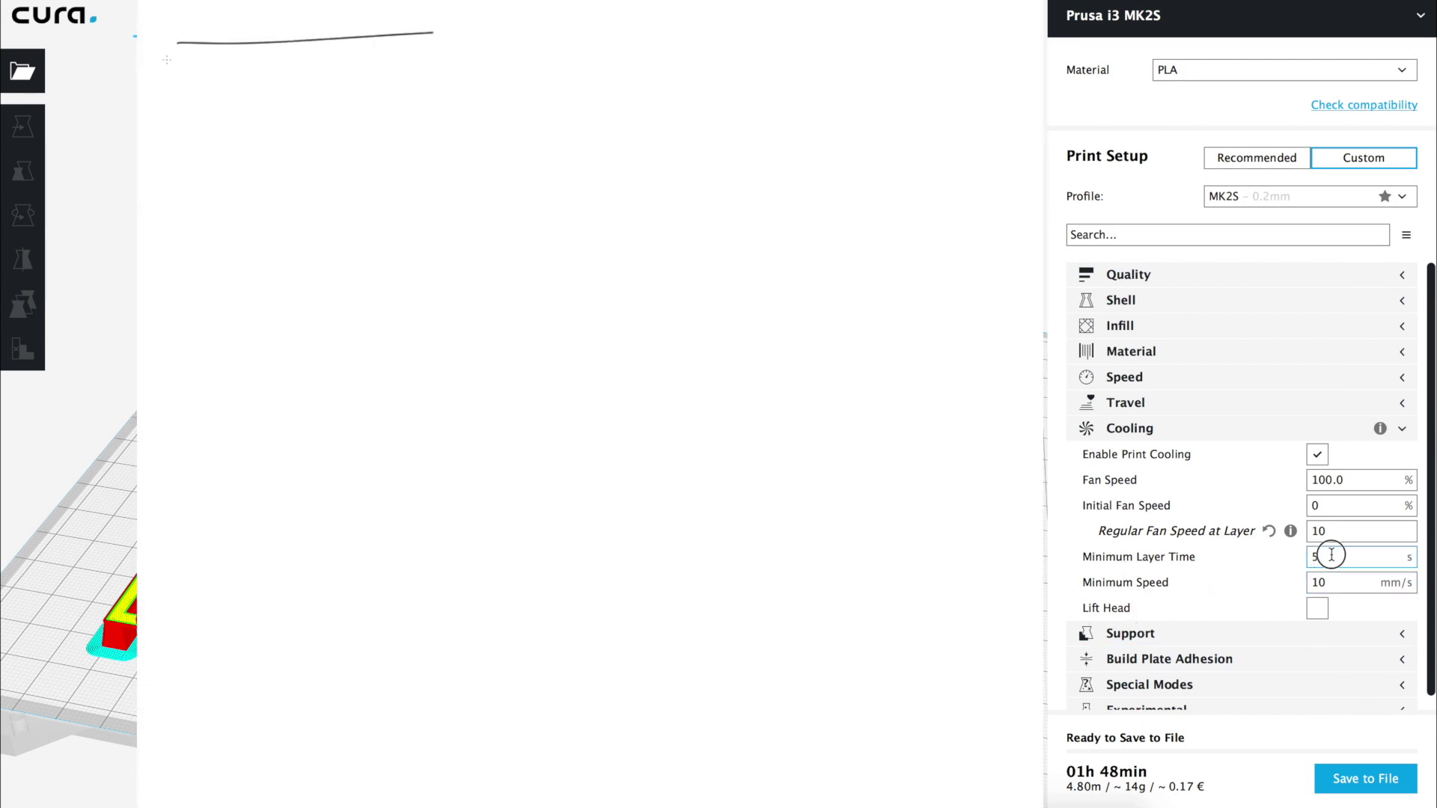
text(30)
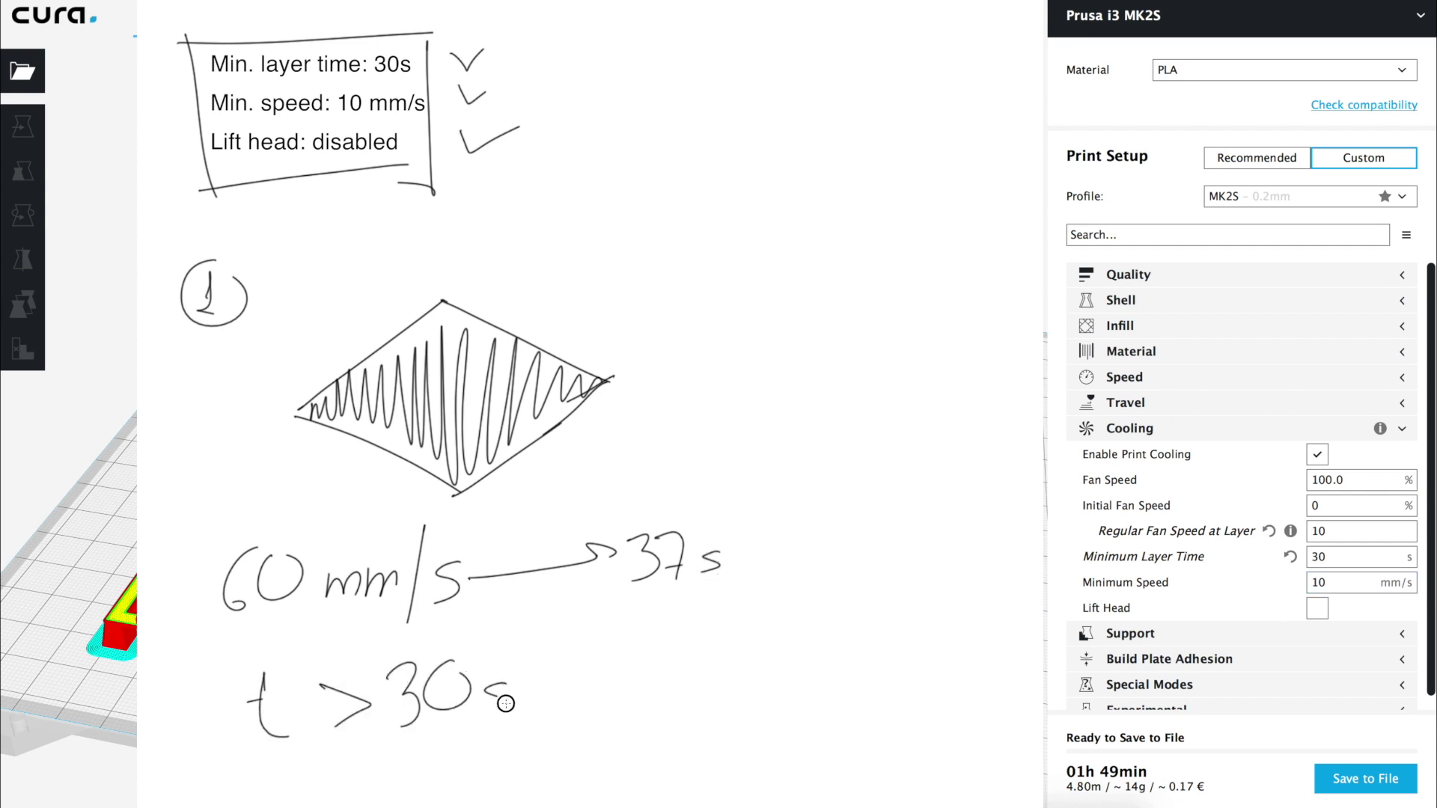
drag(533, 663, 561, 713)
mouse_move(629, 665)
mouse_down()
mouse_move(694, 657)
mouse_move(693, 638)
mouse_up()
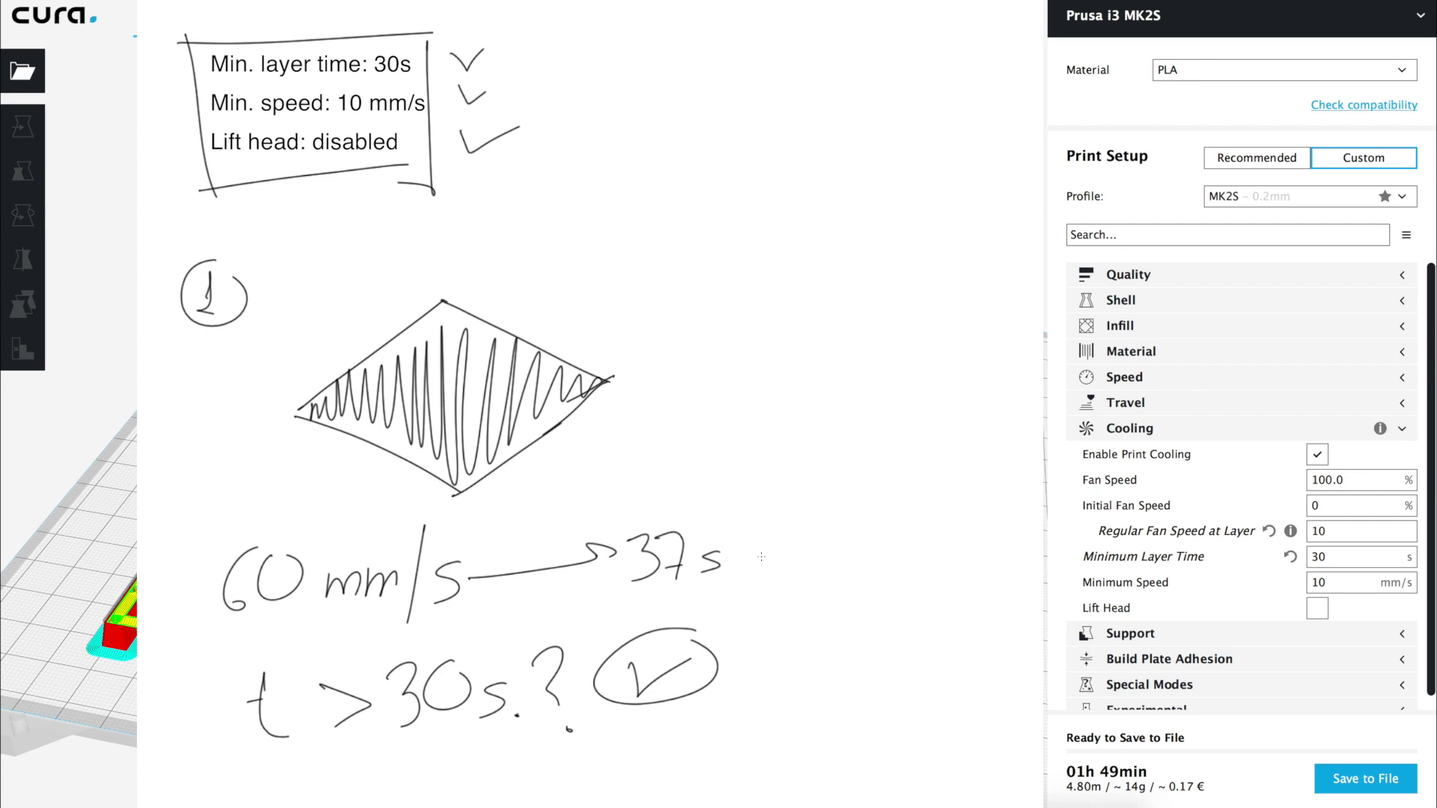
key(e)
mouse_move(186, 276)
mouse_down()
mouse_move(236, 300)
mouse_move(190, 267)
mouse_up()
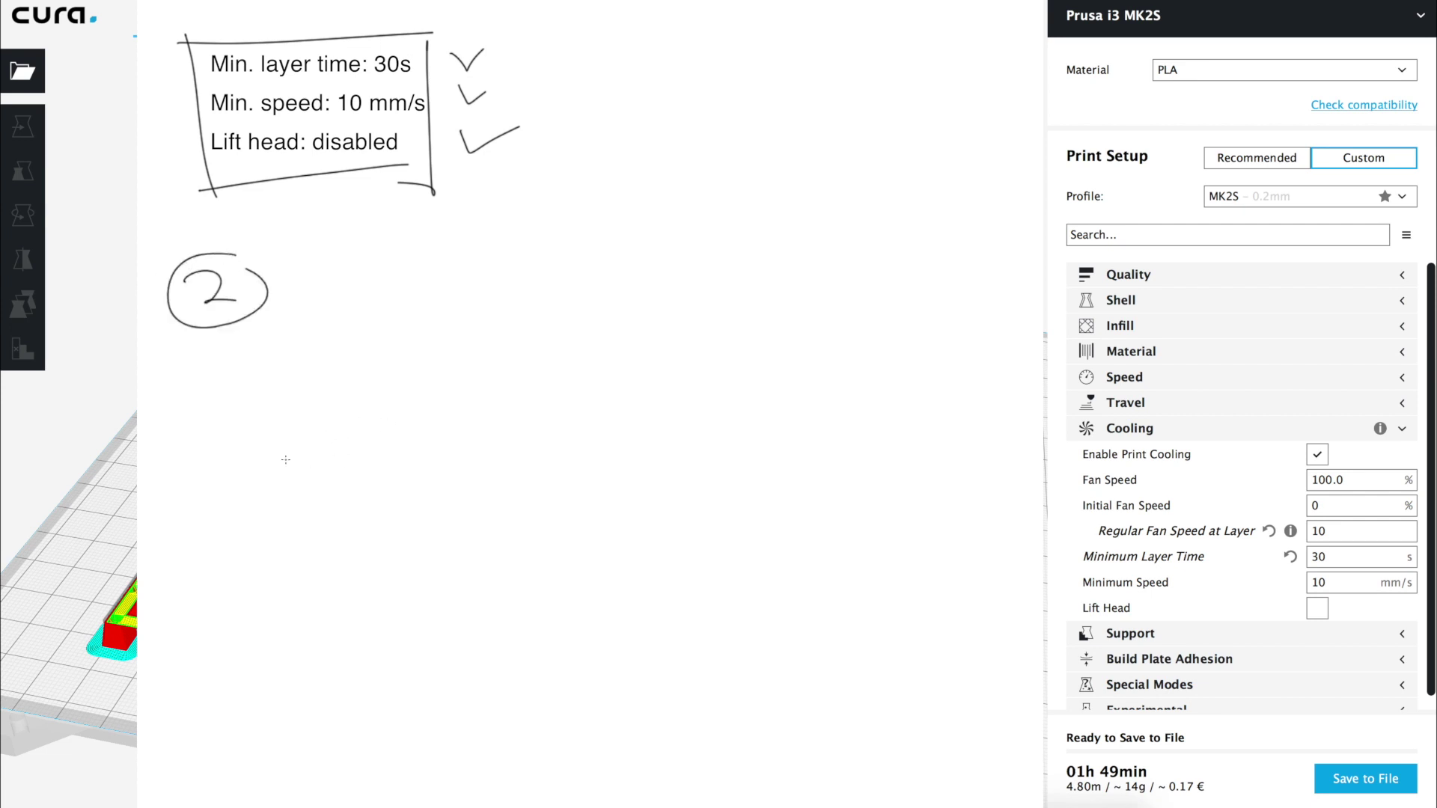
Sketch a hatched layer outline and label it 60 mm/s with an arrow.
drag(410, 386, 249, 479)
mouse_move(248, 478)
mouse_down()
mouse_move(395, 550)
mouse_move(520, 463)
mouse_up()
drag(407, 384, 526, 447)
drag(515, 454, 539, 444)
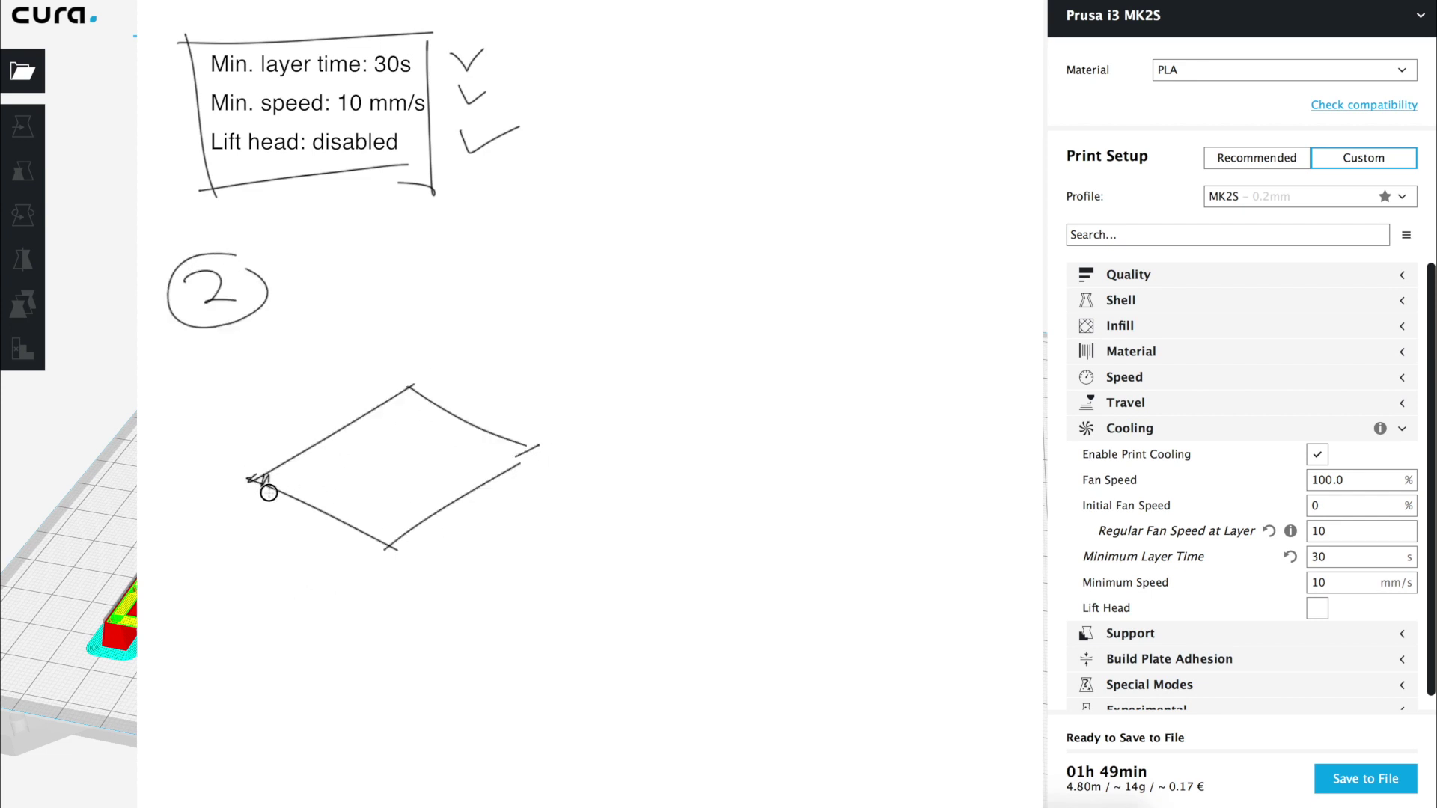
mouse_move(268, 493)
mouse_down()
mouse_move(359, 433)
mouse_move(528, 472)
mouse_up()
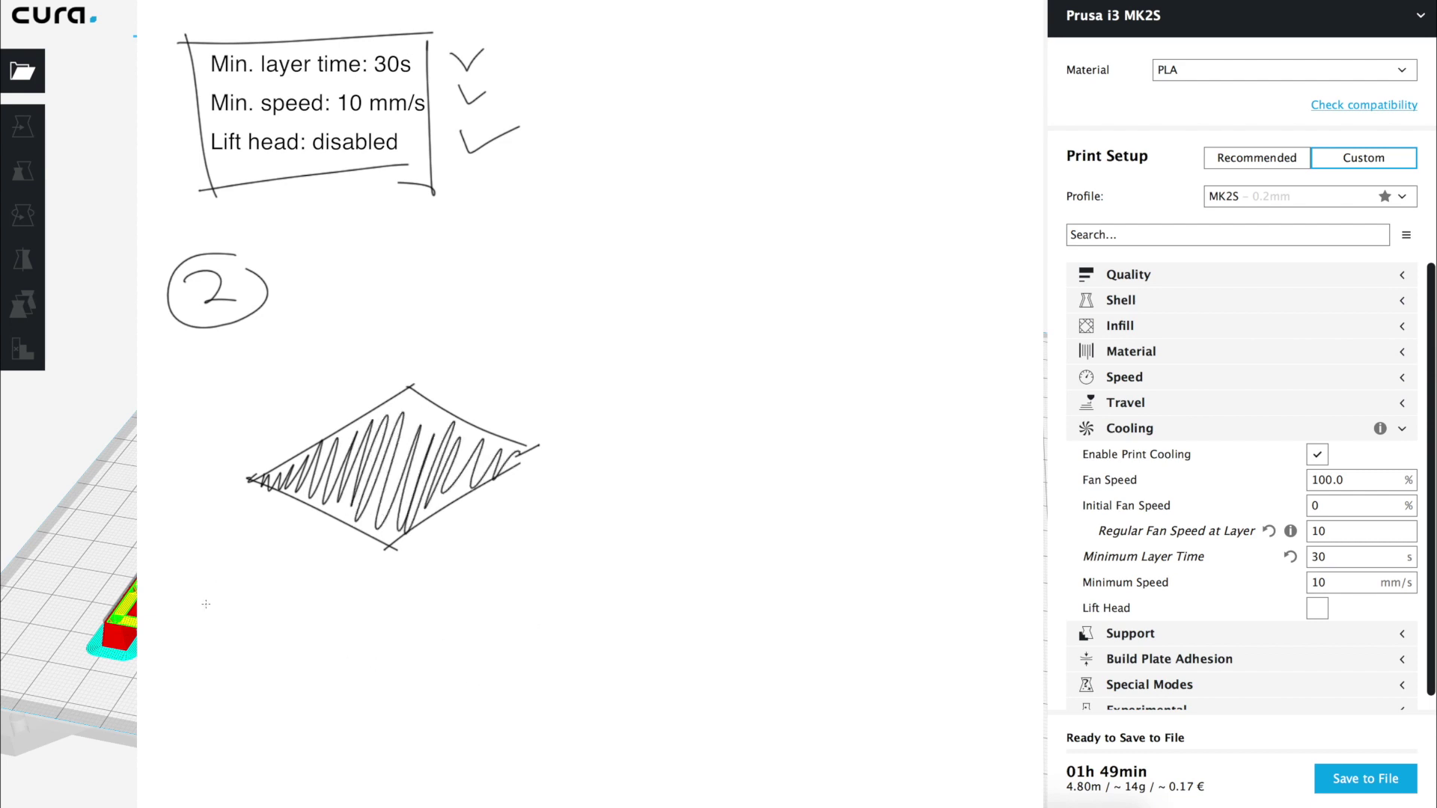
drag(221, 591, 200, 615)
drag(247, 587, 248, 589)
mouse_move(281, 633)
mouse_down()
mouse_move(298, 619)
mouse_move(350, 630)
mouse_up()
drag(369, 562, 364, 642)
mouse_move(397, 603)
mouse_down()
mouse_move(384, 633)
mouse_move(536, 578)
mouse_up()
Enable Lift Head and note 't > 30s?' marked unmet with a circled X.
click(1317, 609)
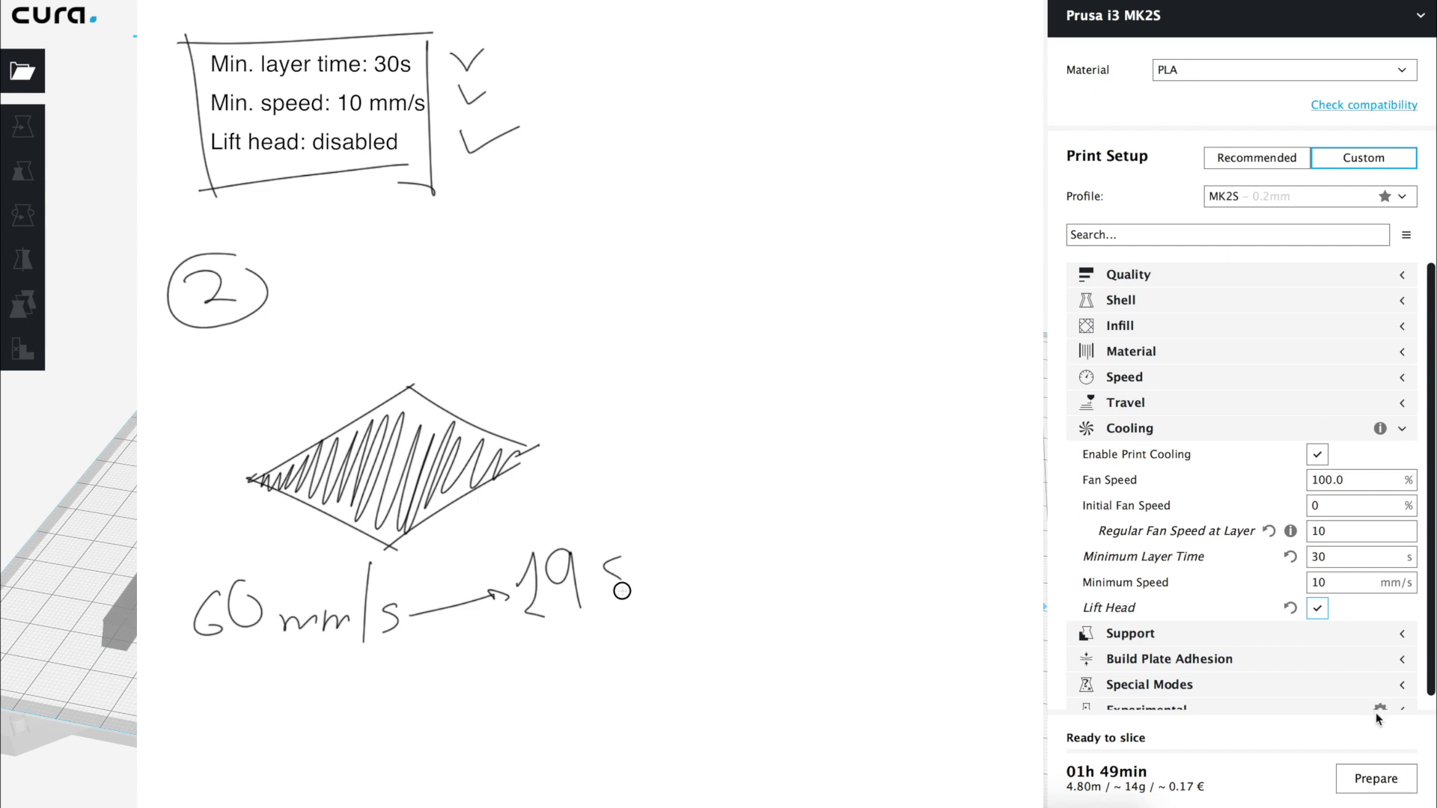
drag(678, 496, 699, 510)
drag(717, 456, 733, 501)
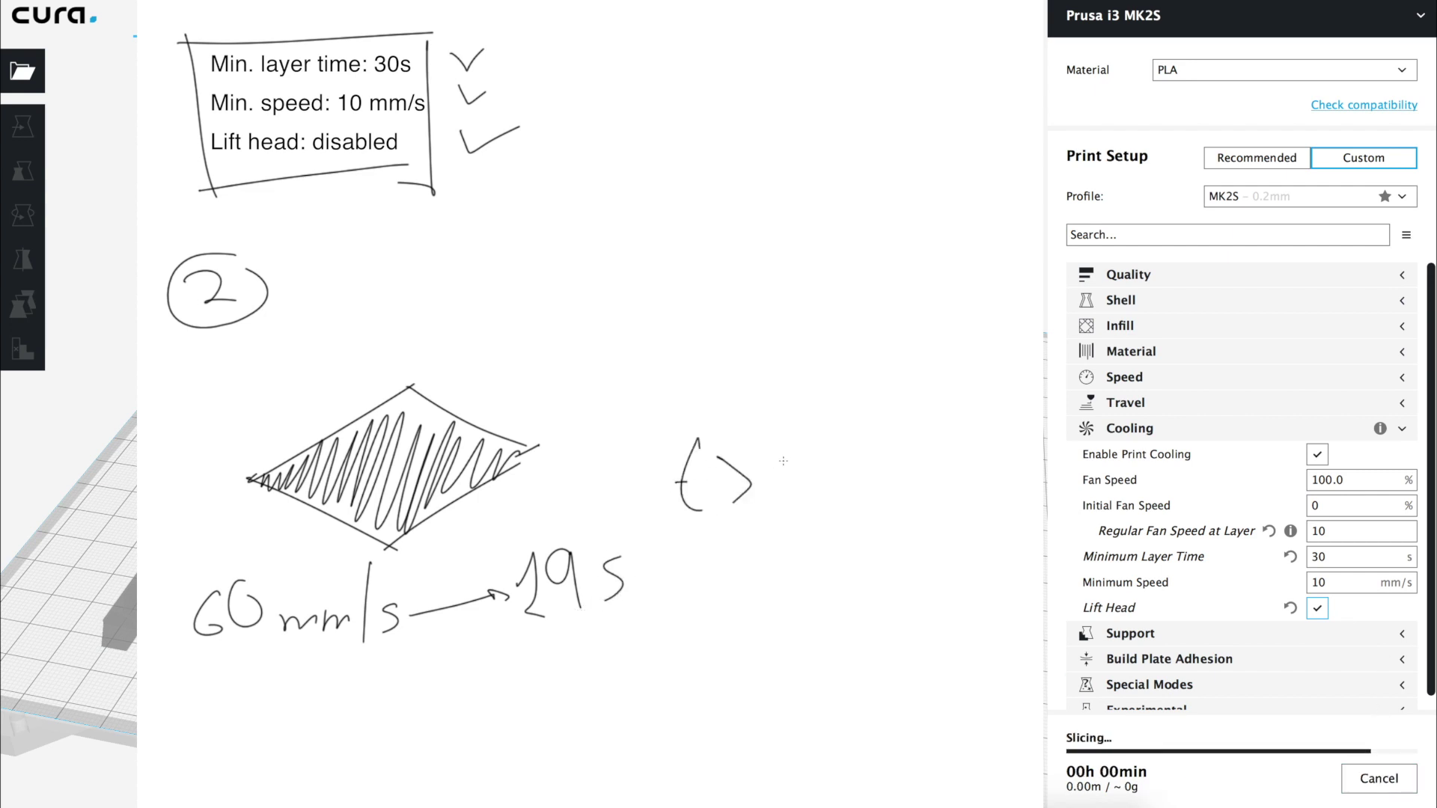
mouse_move(754, 452)
mouse_down()
mouse_move(771, 438)
mouse_move(764, 506)
mouse_up()
mouse_move(808, 436)
mouse_down()
mouse_move(823, 445)
mouse_move(822, 485)
mouse_up()
drag(851, 424, 877, 494)
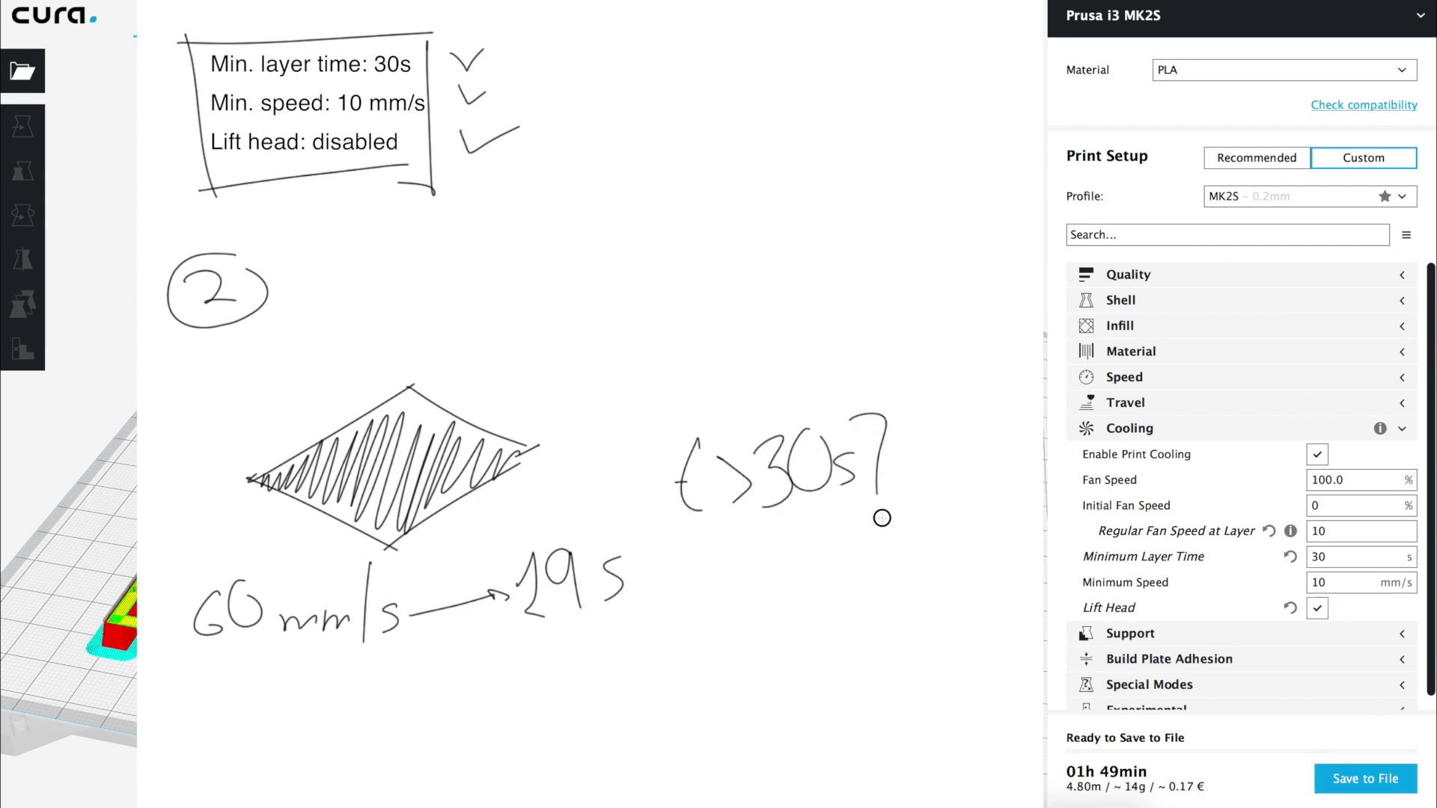
drag(965, 440, 906, 508)
drag(917, 457, 972, 492)
mouse_move(958, 425)
mouse_down()
mouse_move(924, 494)
mouse_move(894, 479)
mouse_up()
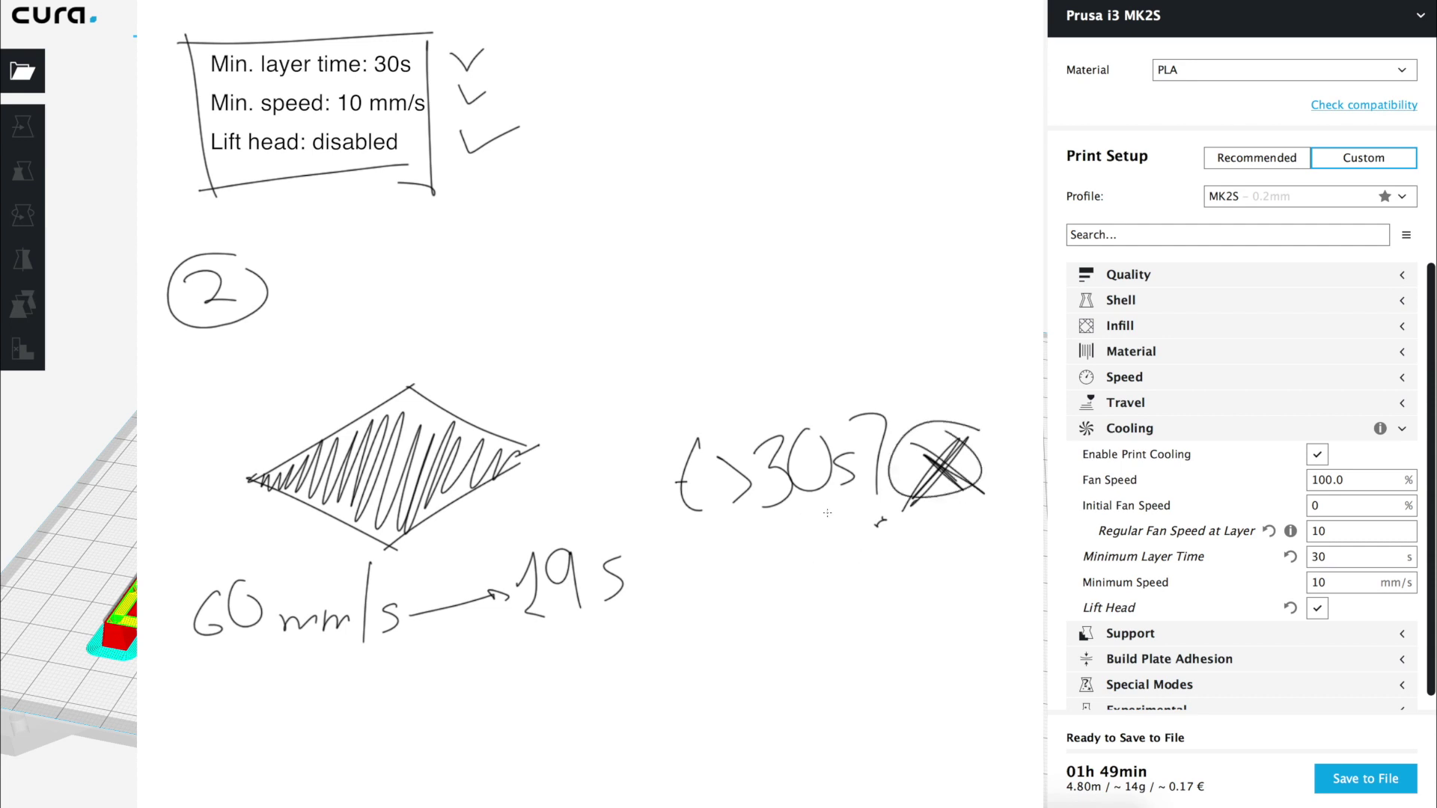
Annotate the speed slowing from 60 mm/s through 40 down to 10 to reach 30 s.
drag(276, 649, 249, 726)
drag(299, 664, 340, 667)
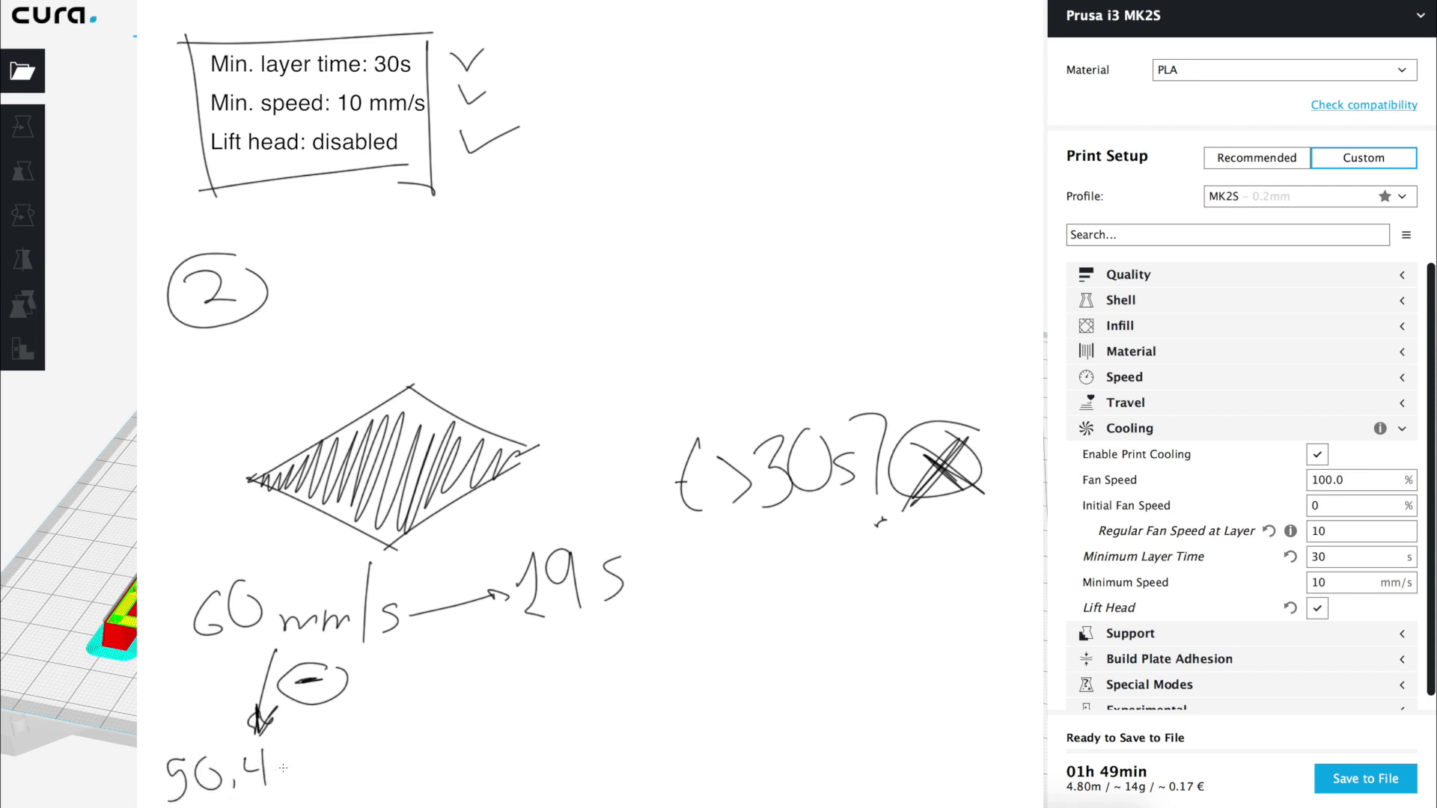
drag(291, 757, 300, 765)
mouse_move(457, 716)
mouse_down()
mouse_move(471, 730)
mouse_move(565, 708)
mouse_move(624, 678)
mouse_up()
drag(666, 689, 653, 722)
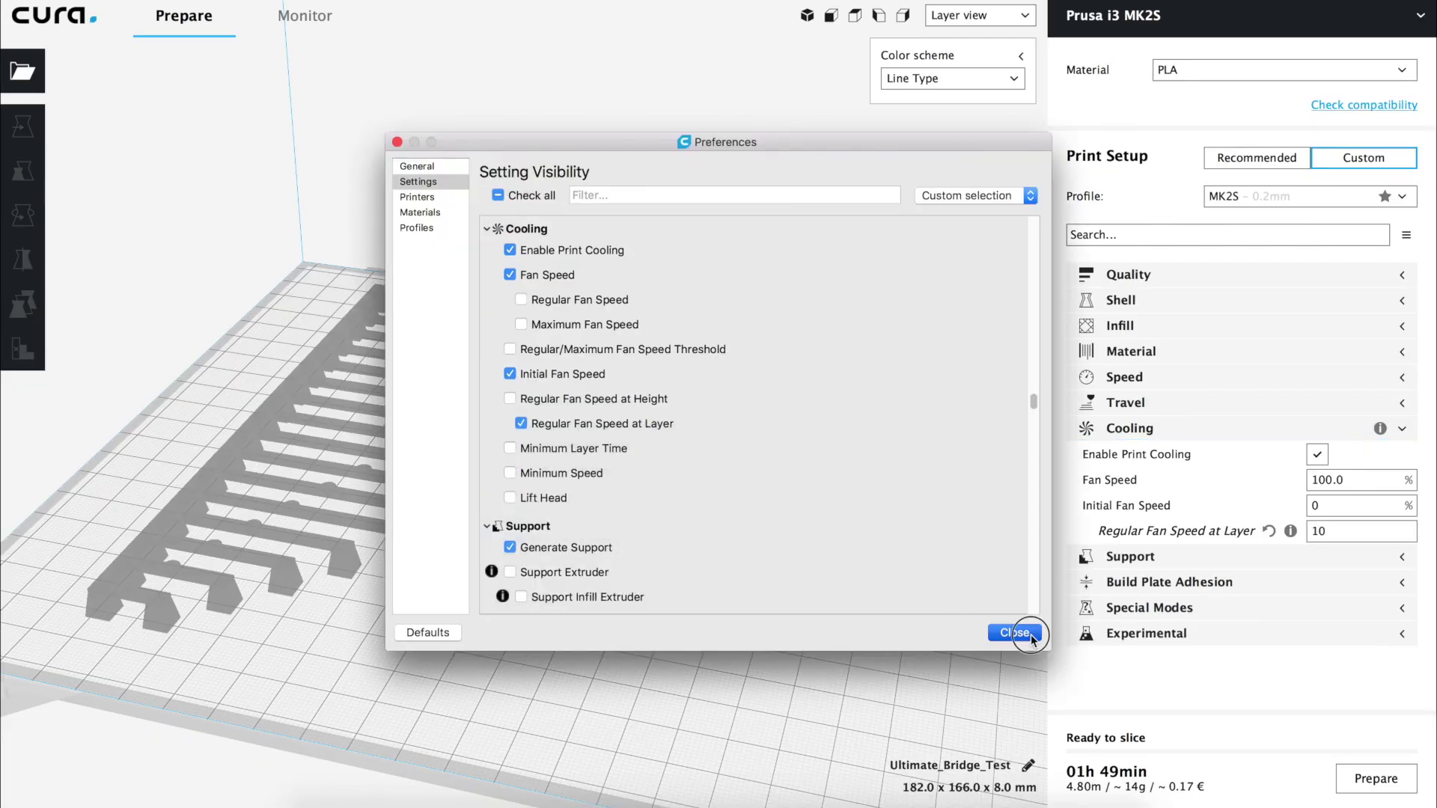
Hide Minimum Layer Time, Minimum Speed and Lift Head from the Cooling settings visibility.
click(1013, 631)
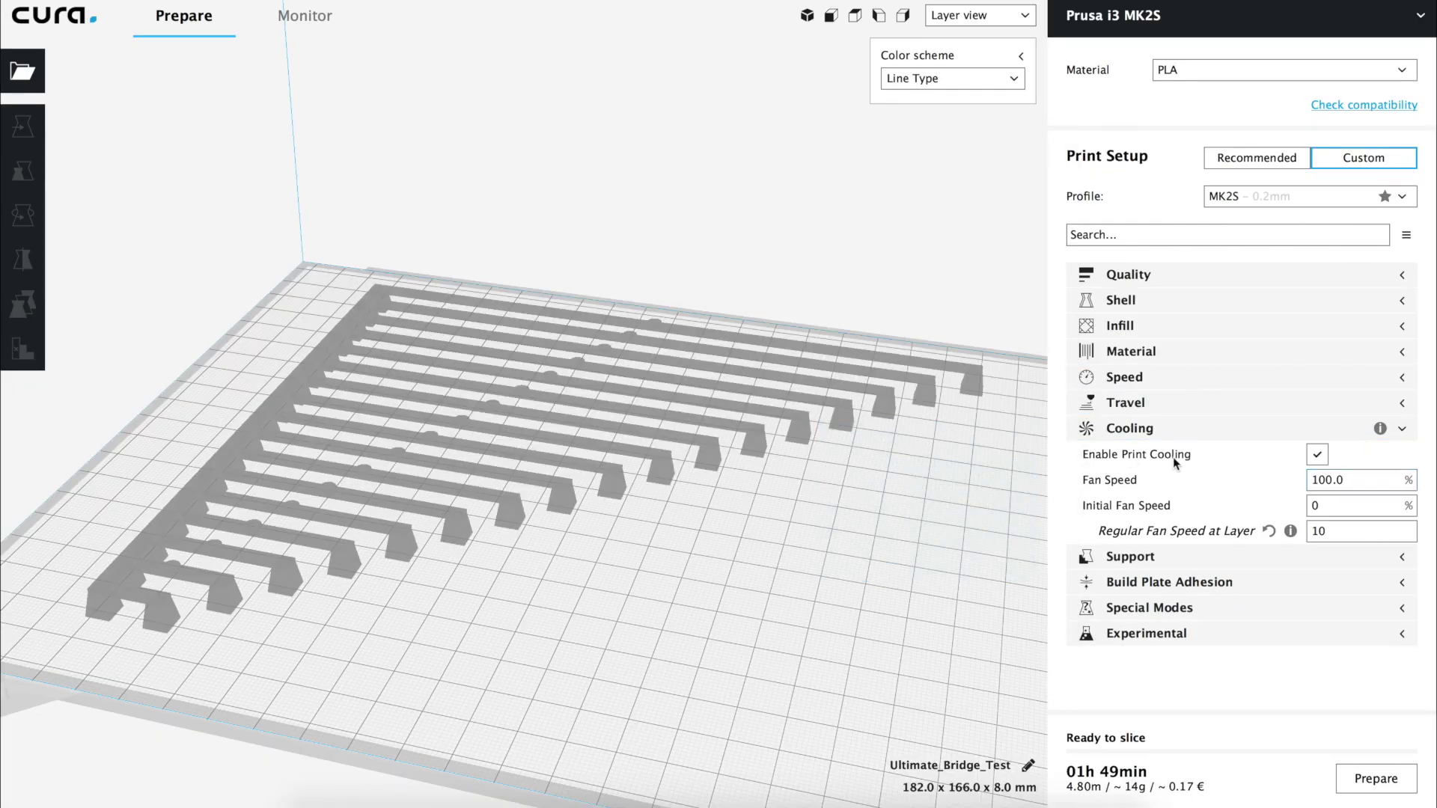
mouse_move(1203, 460)
mouse_move(1202, 531)
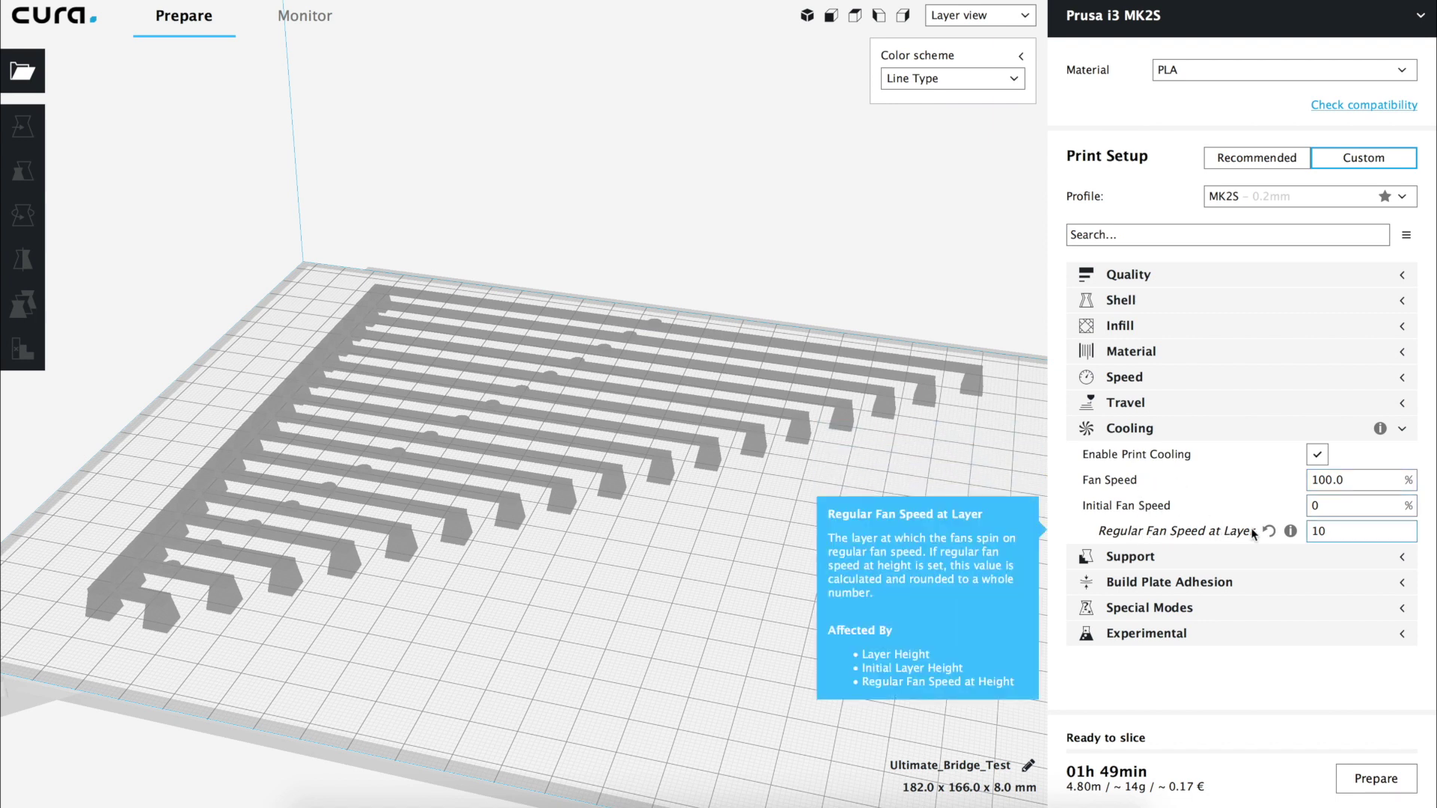